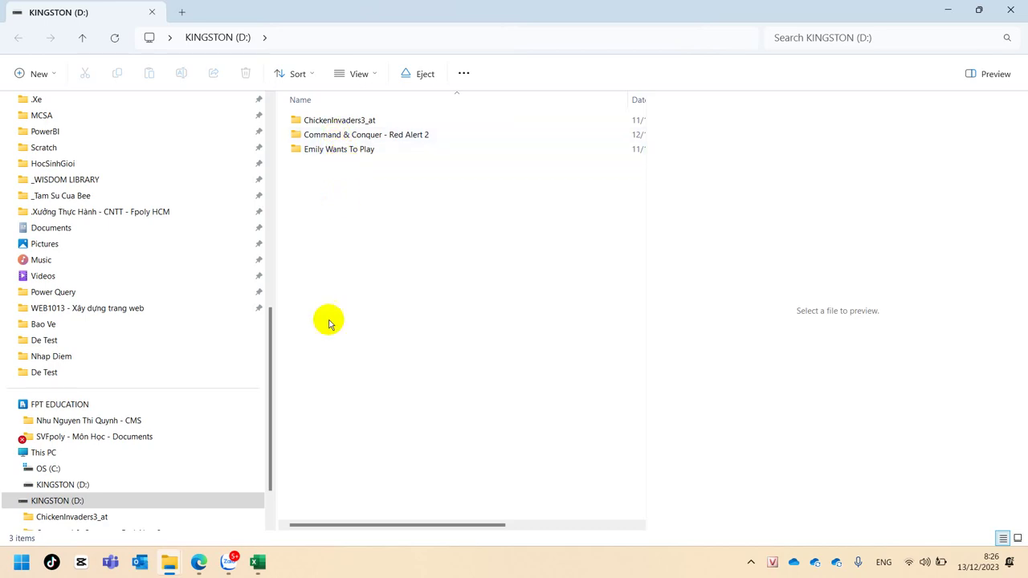
# Step: Open the USBFormat folder inside SourceLRCD and run usb_format as administrator
pyautogui.moveTo(169, 562)
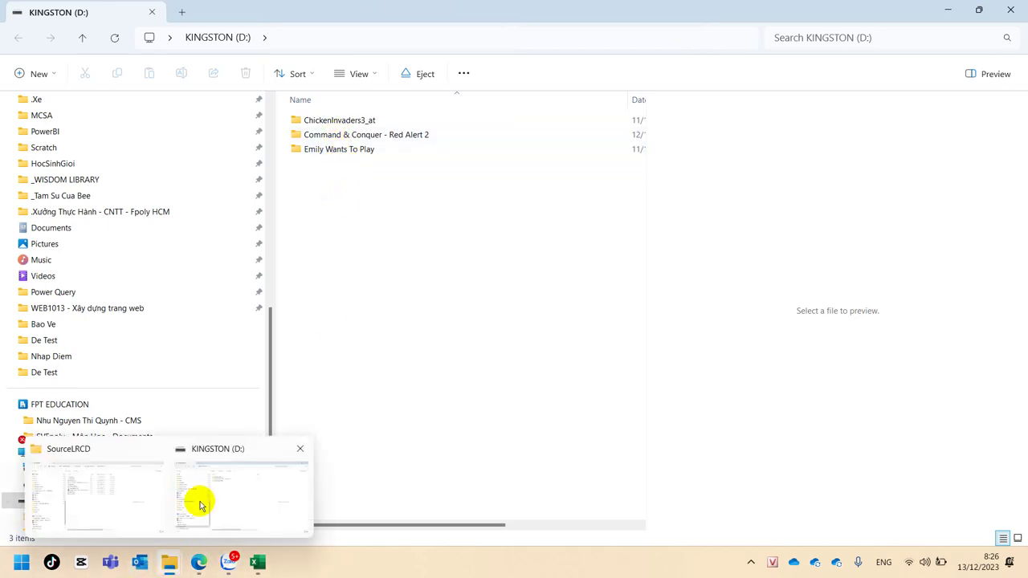
pyautogui.click(154, 507)
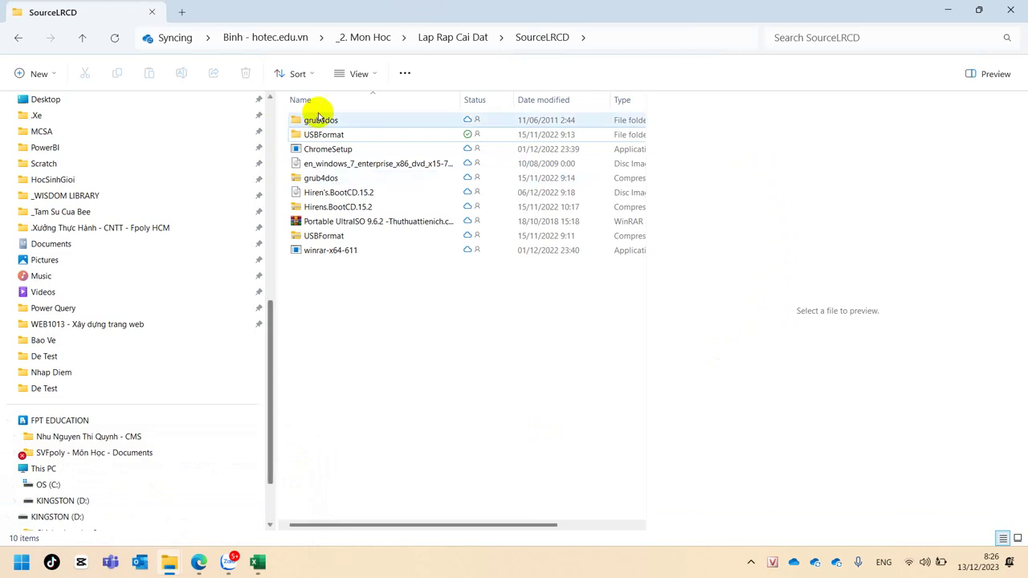
pyautogui.click(321, 137)
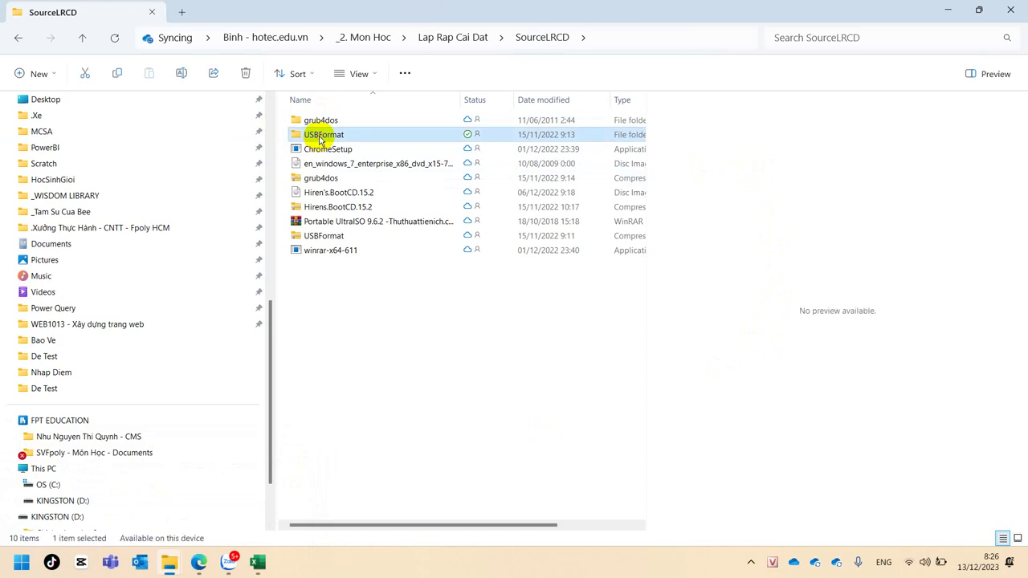
pyautogui.doubleClick(322, 136)
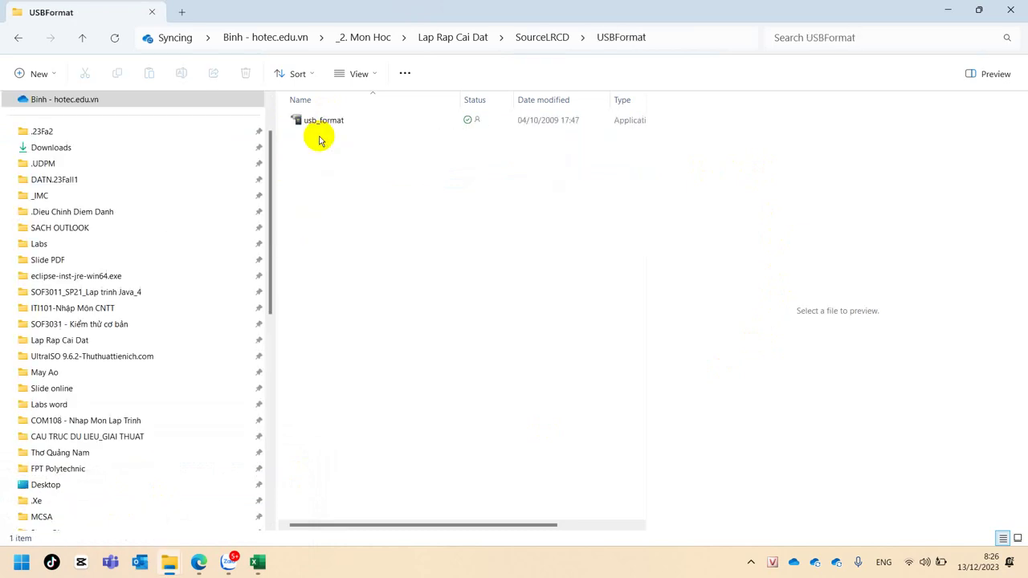
pyautogui.click(320, 124)
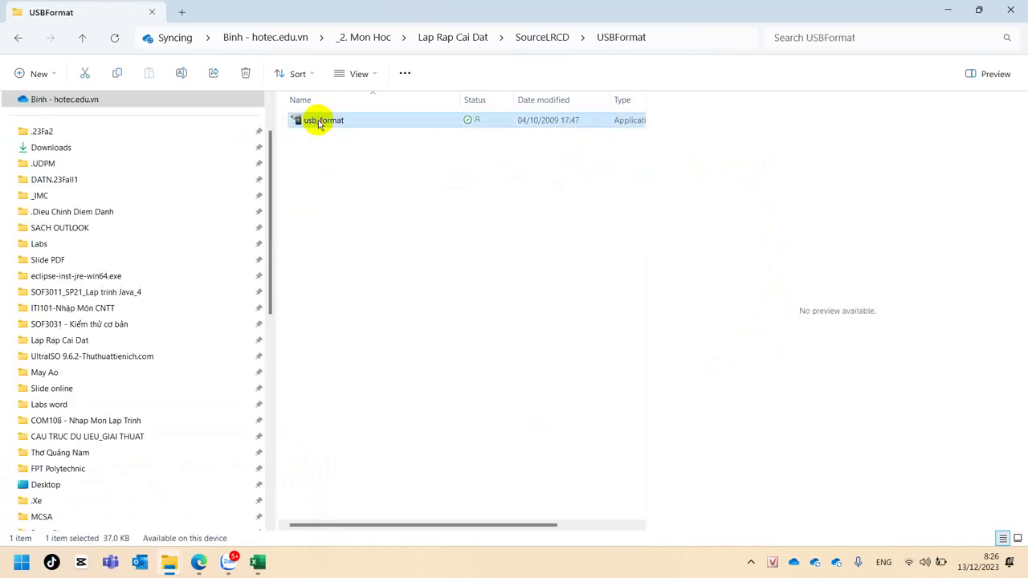
pyautogui.rightClick(318, 122)
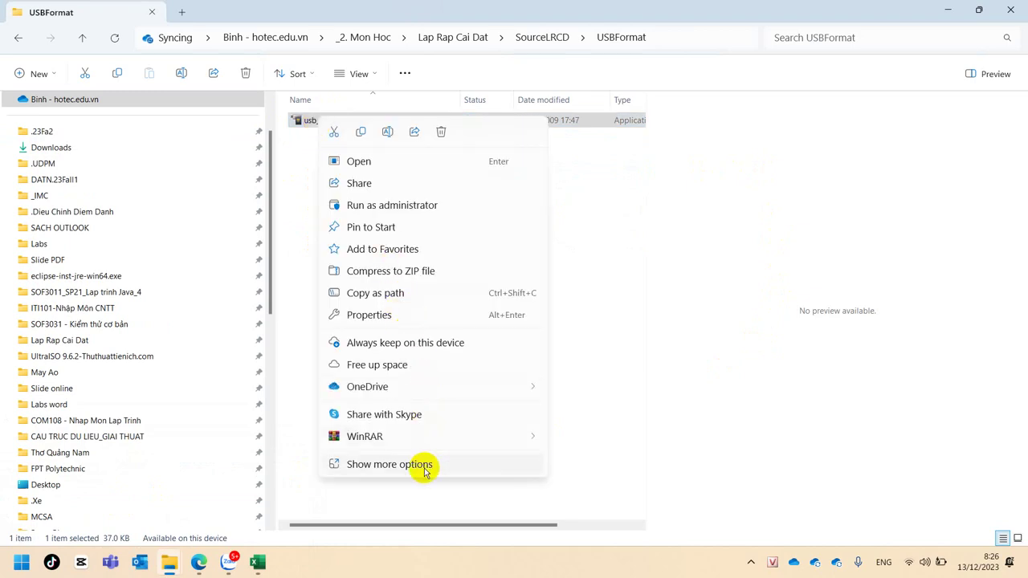
pyautogui.click(411, 203)
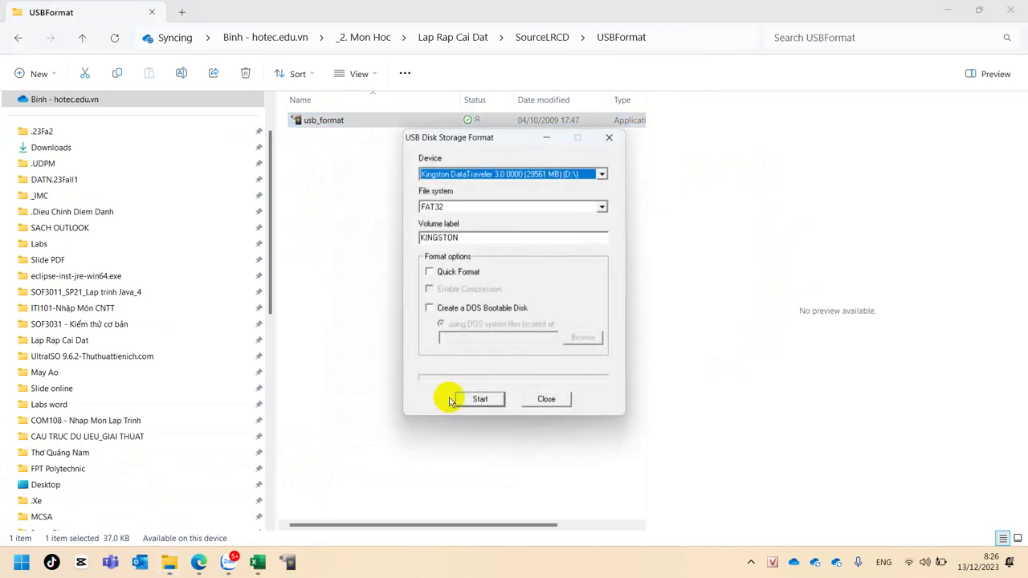
# Step: Choose FAT32 as the file system for the Kingston DataTraveler drive and close the format tool without starting it
pyautogui.click(531, 209)
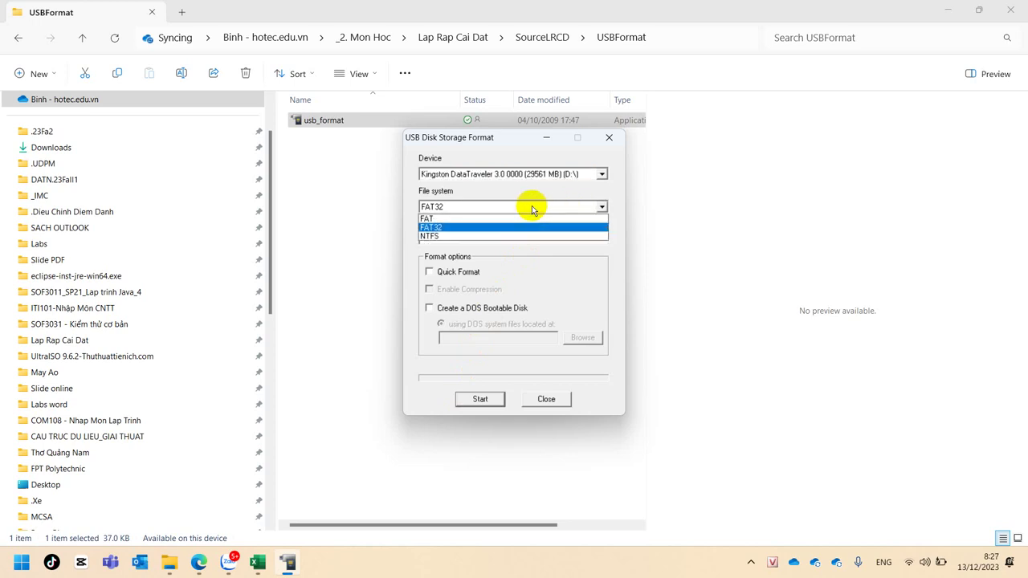
pyautogui.click(450, 231)
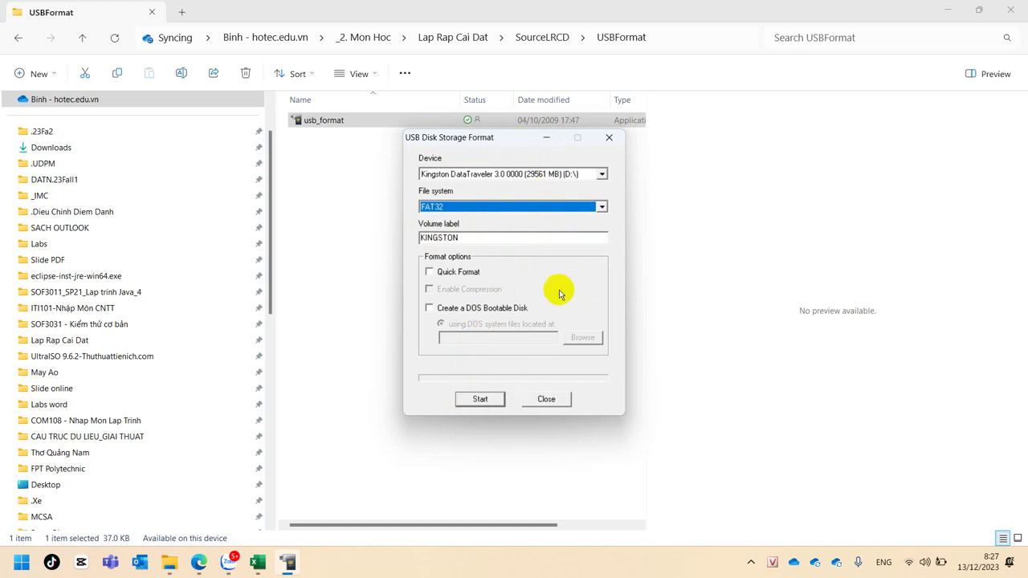
pyautogui.click(549, 399)
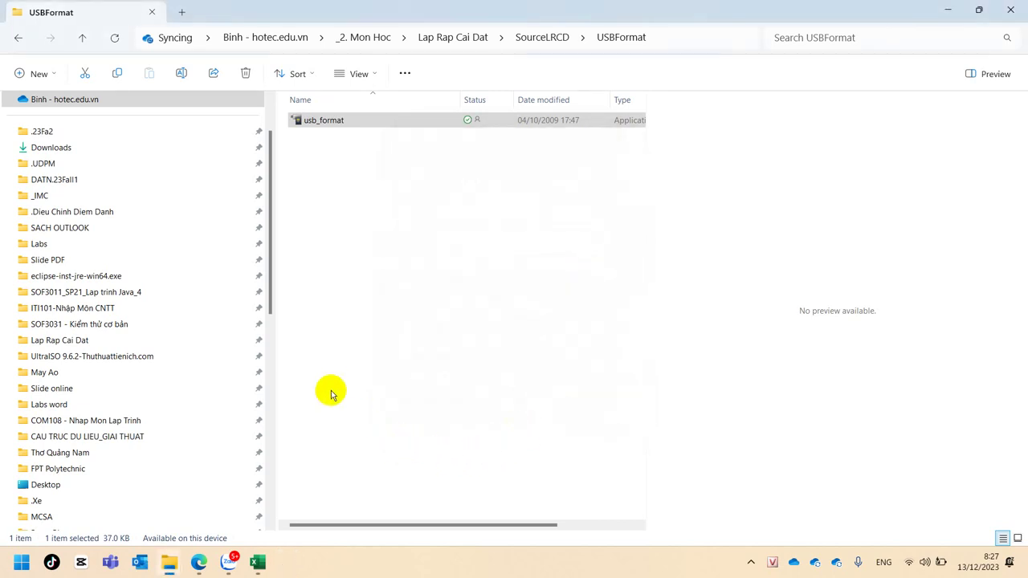
# Step: Go to the root of the hotec.edu.vn OneDrive folder
pyautogui.hscroll(3, 332, 394)
pyautogui.scroll(-7, 180, 389)
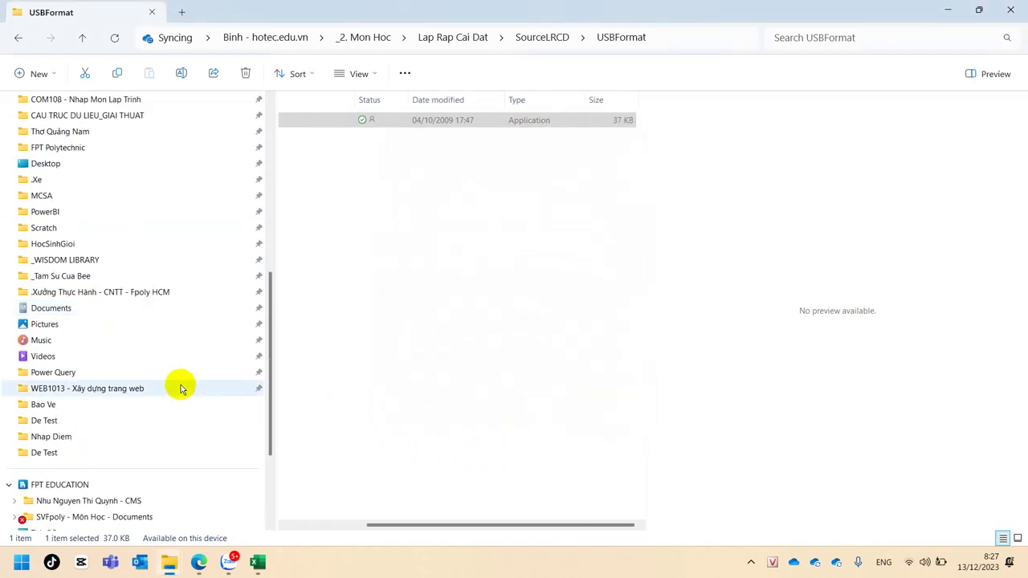
pyautogui.scroll(-3, 179, 387)
pyautogui.scroll(12, 183, 375)
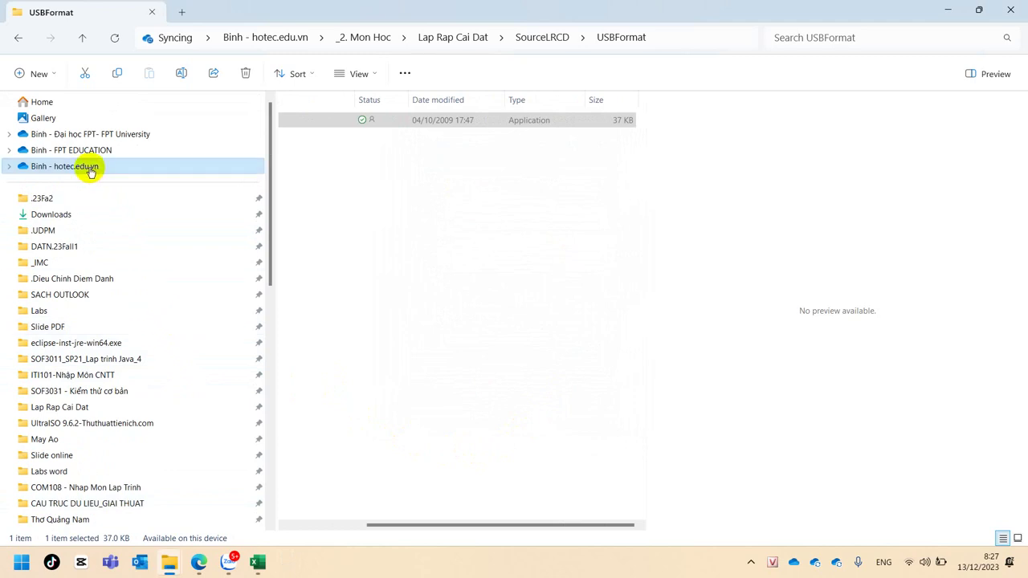
pyautogui.click(89, 171)
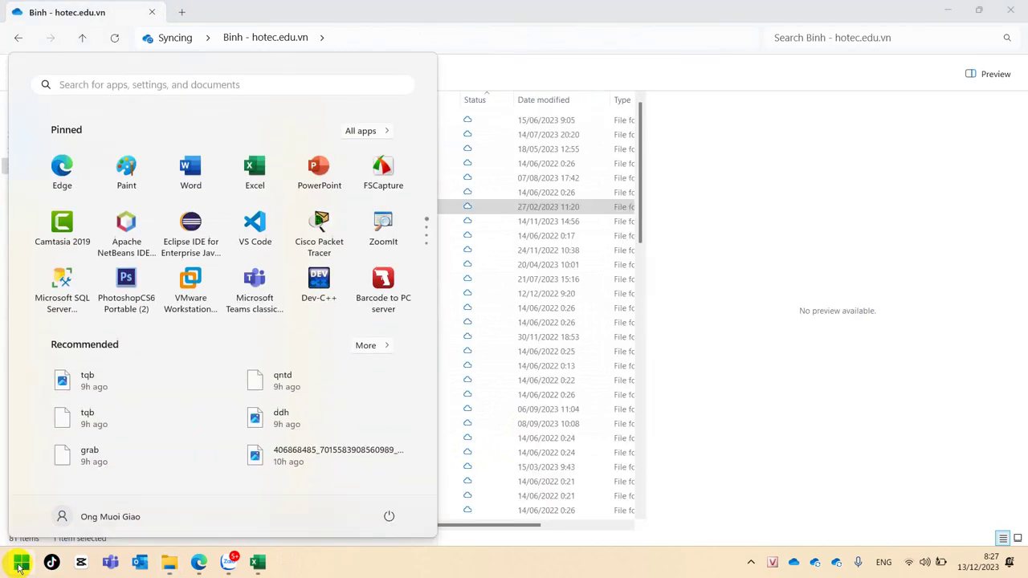
pyautogui.click(22, 562)
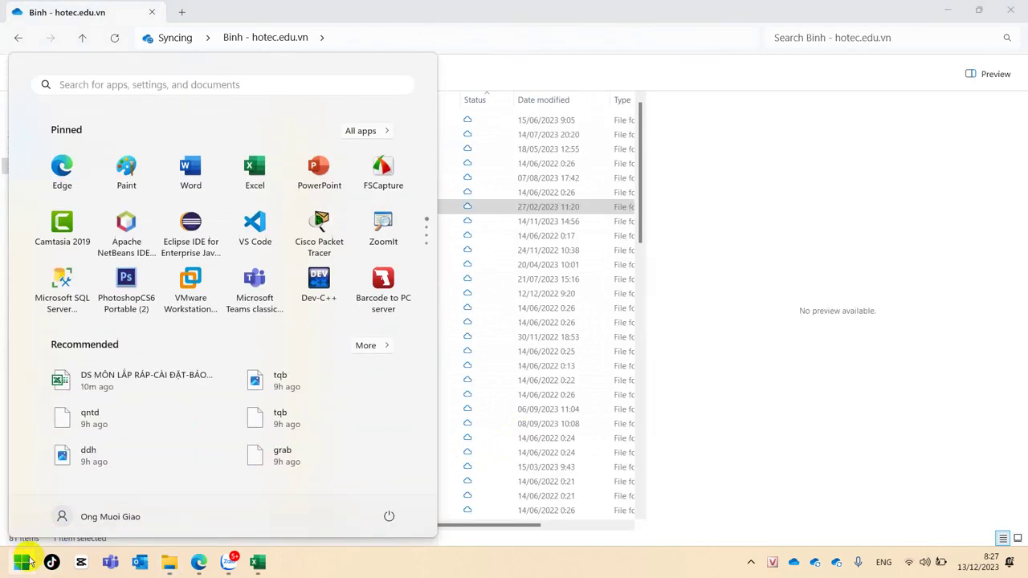
pyautogui.scroll(-4, 289, 296)
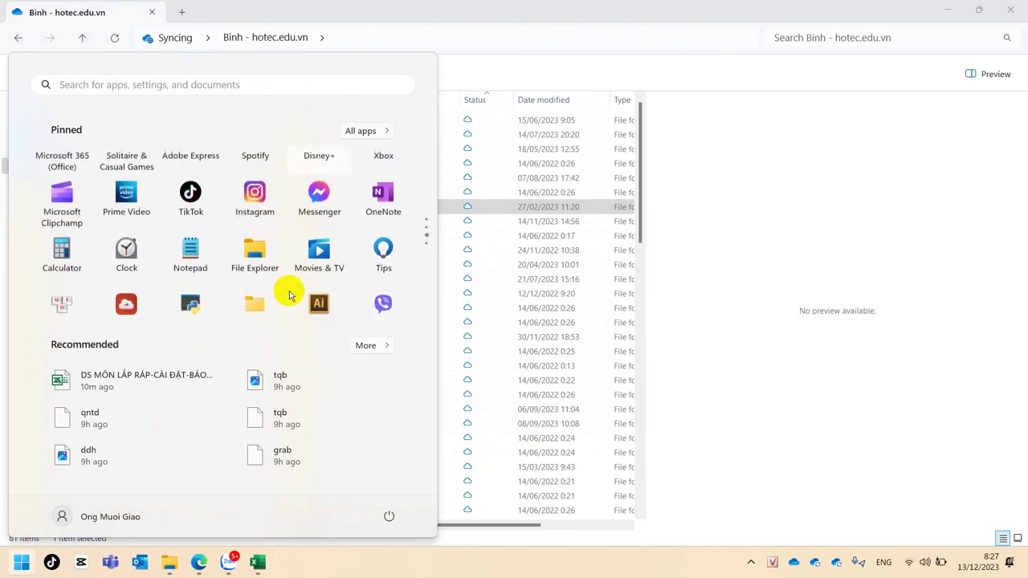
pyautogui.scroll(1, 289, 296)
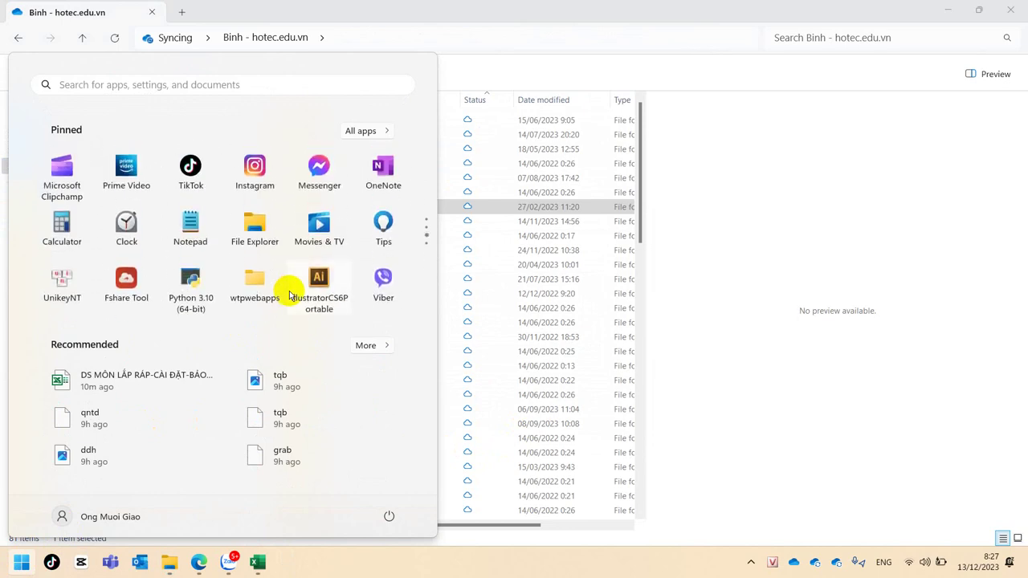
pyautogui.click(786, 206)
# Step: Run UltraISOPortable as administrator from the UltraISO 9.6.2-Thuthuattienich.com folder in _3. Software
pyautogui.click(346, 220)
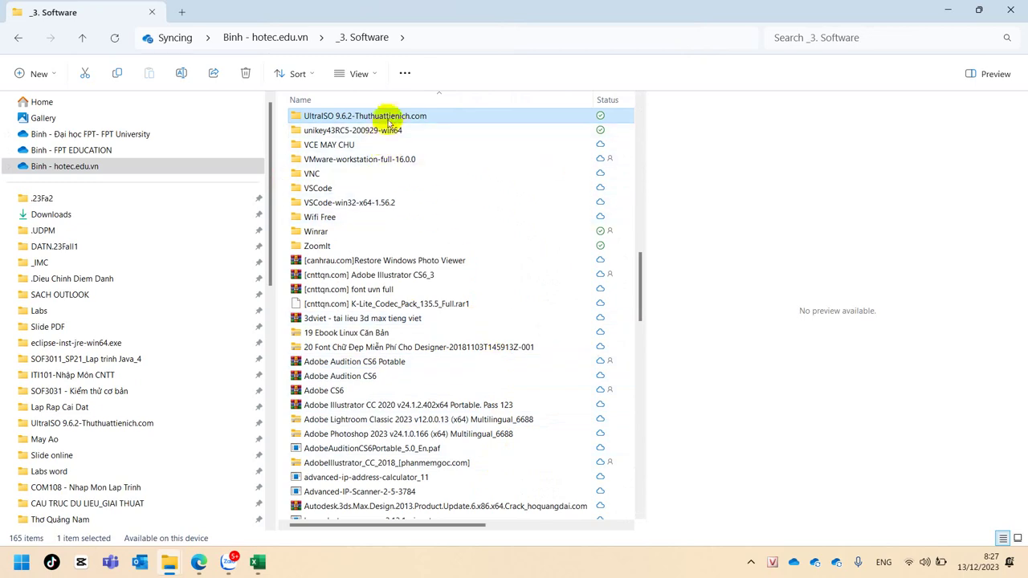
pyautogui.scroll(2, 438, 142)
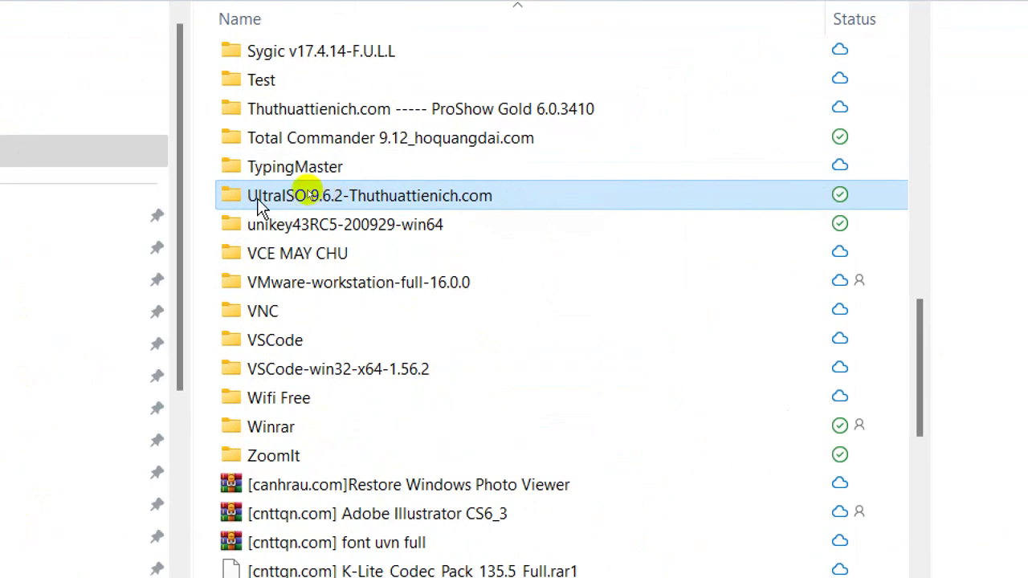
pyautogui.moveTo(271, 203)
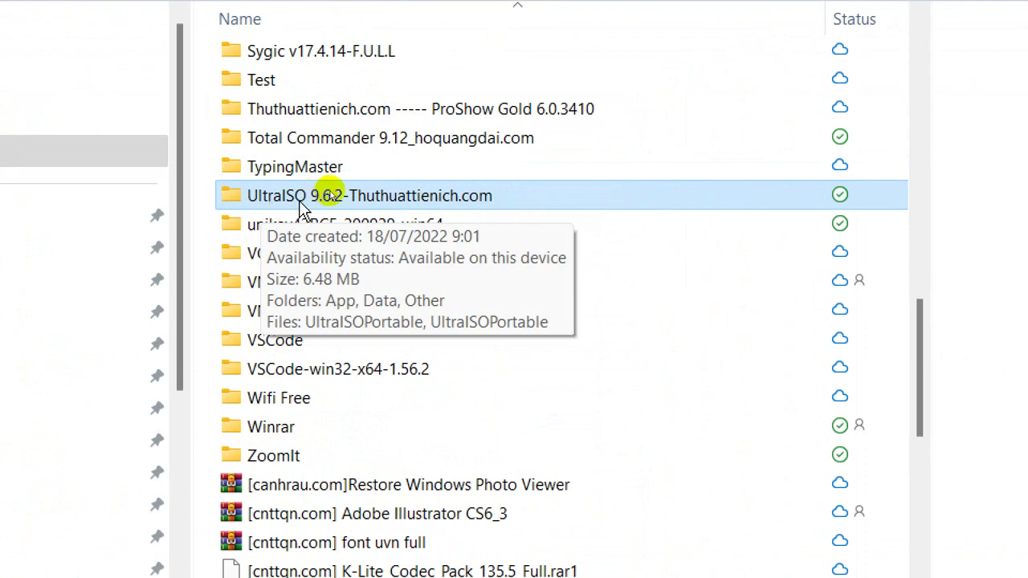
pyautogui.doubleClick(301, 202)
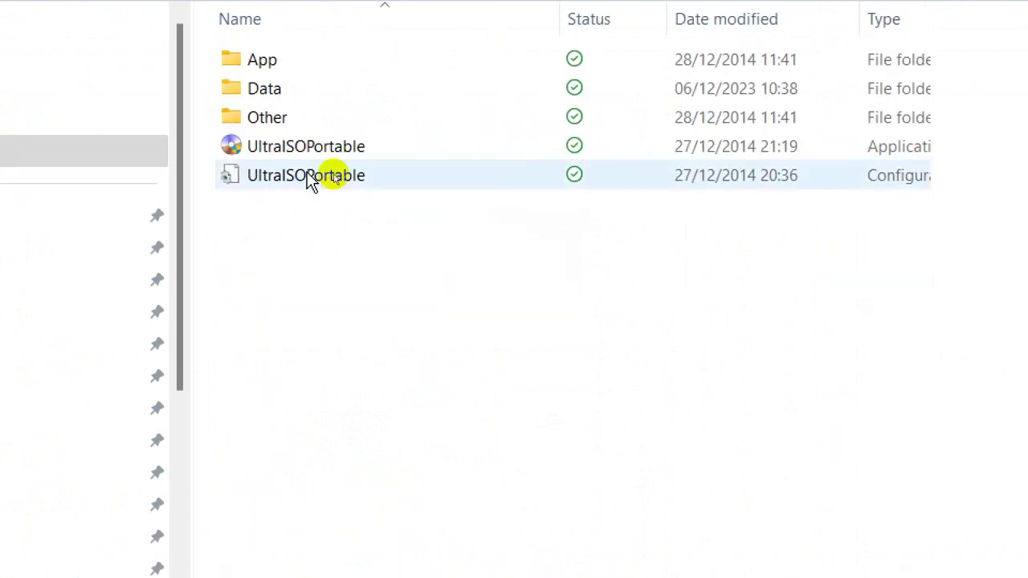
pyautogui.click(310, 156)
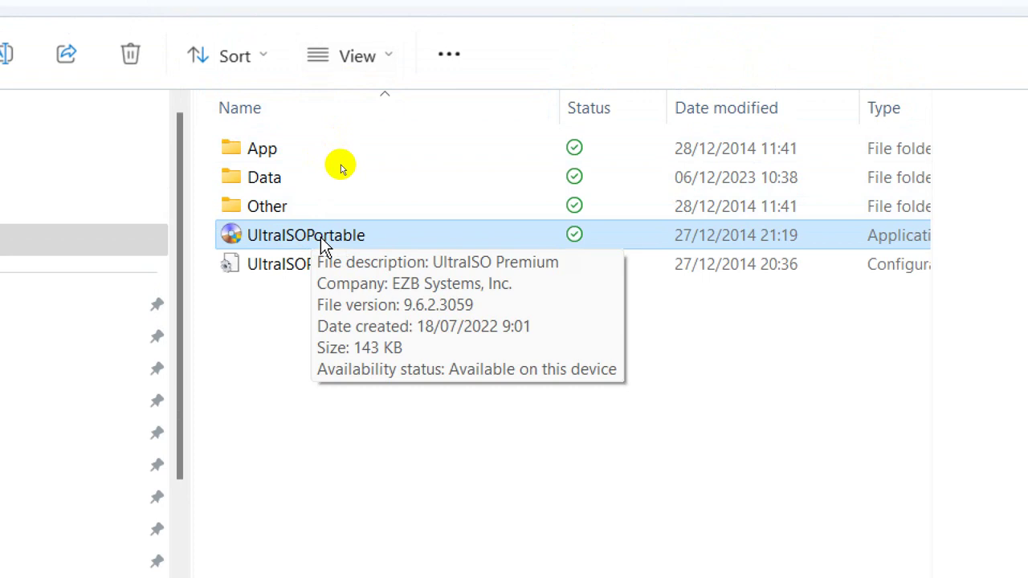
pyautogui.rightClick(321, 237)
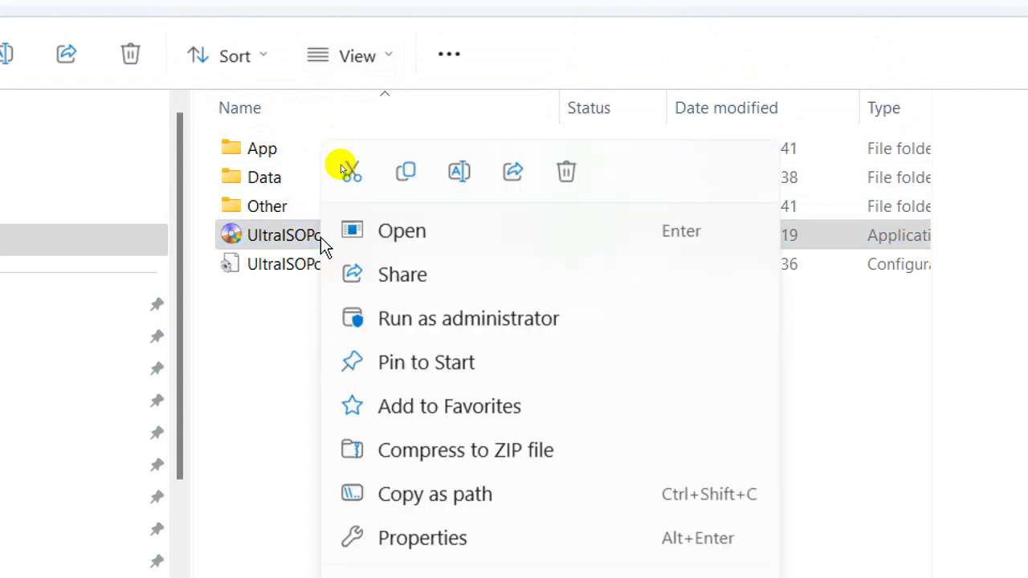
pyautogui.click(368, 320)
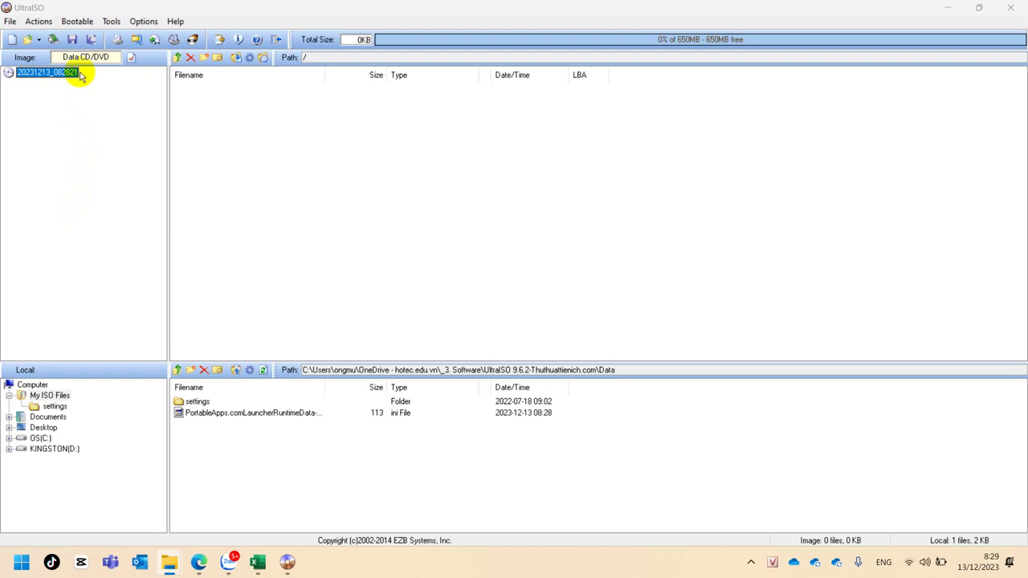
# Step: Try to open the MDeamon image from the May Ao folder
pyautogui.click(26, 41)
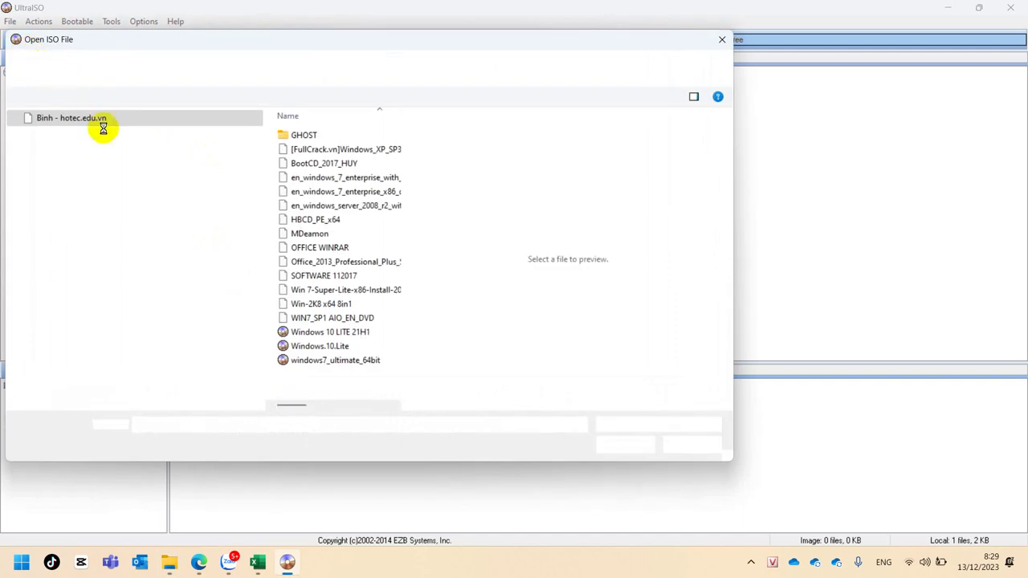
pyautogui.click(309, 238)
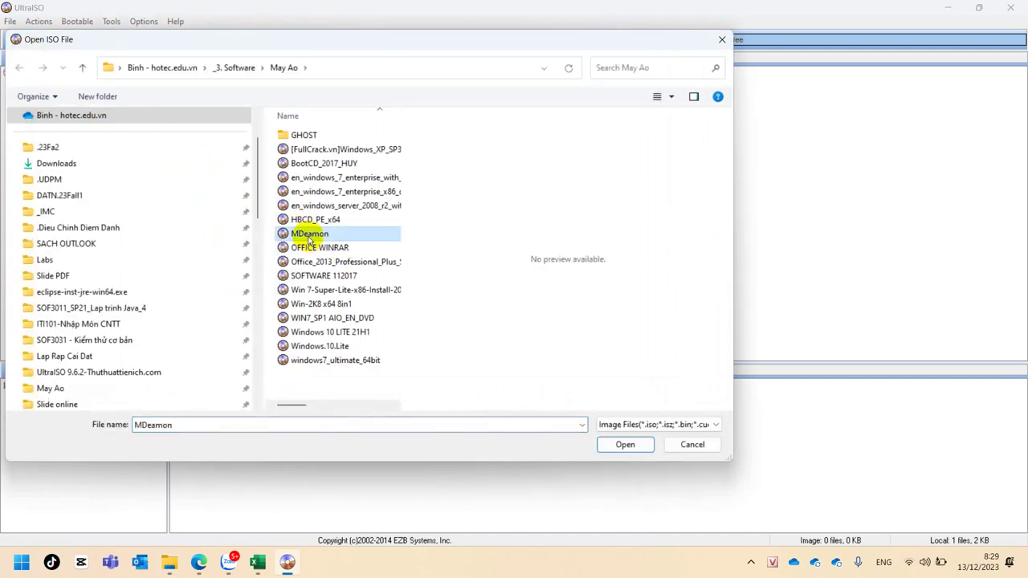
pyautogui.click(311, 266)
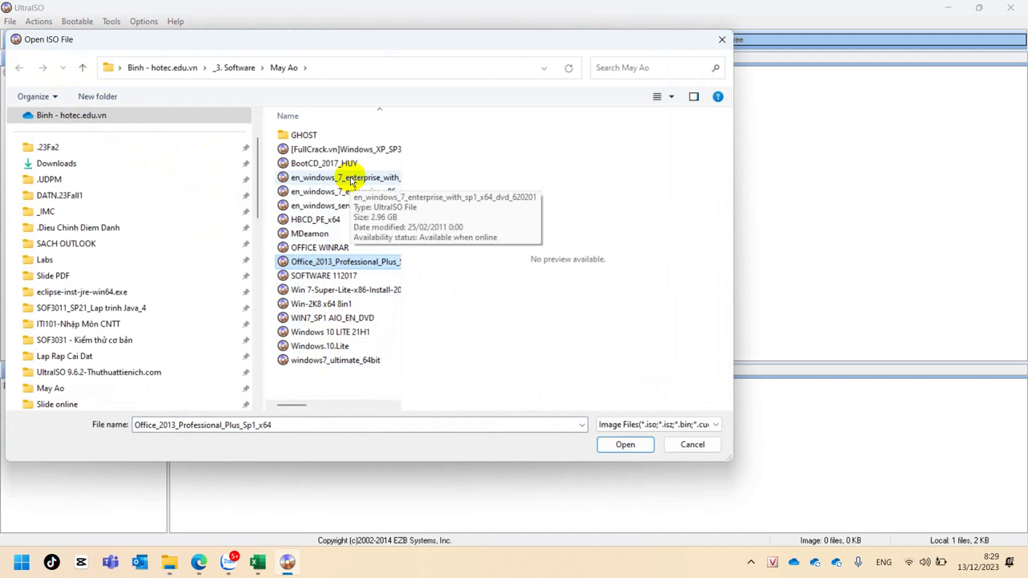
pyautogui.click(322, 235)
pyautogui.click(624, 445)
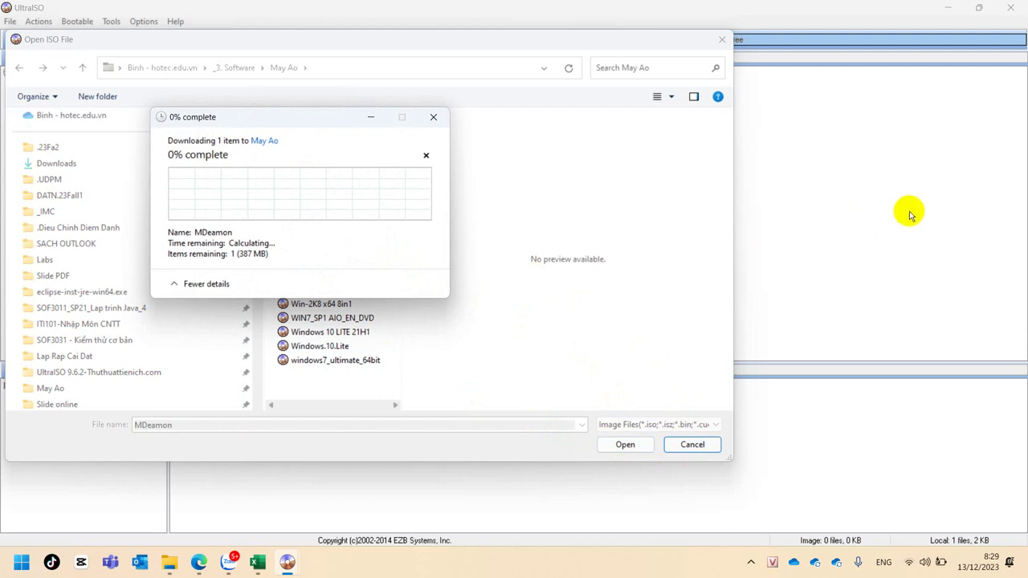
pyautogui.moveTo(666, 52); pyautogui.dragTo(868, 215)
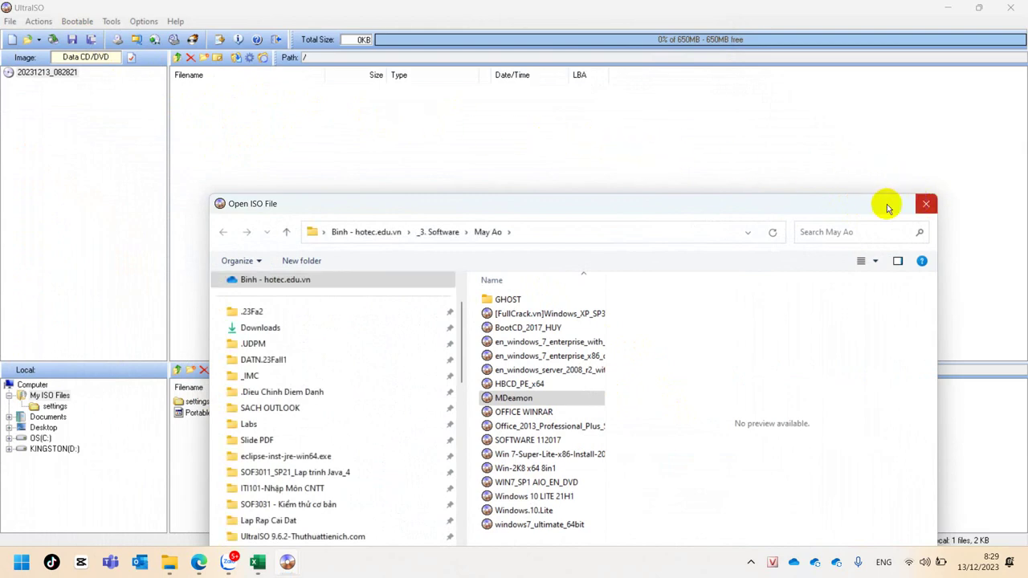
pyautogui.moveTo(886, 207); pyautogui.dragTo(886, 119)
pyautogui.click(893, 522)
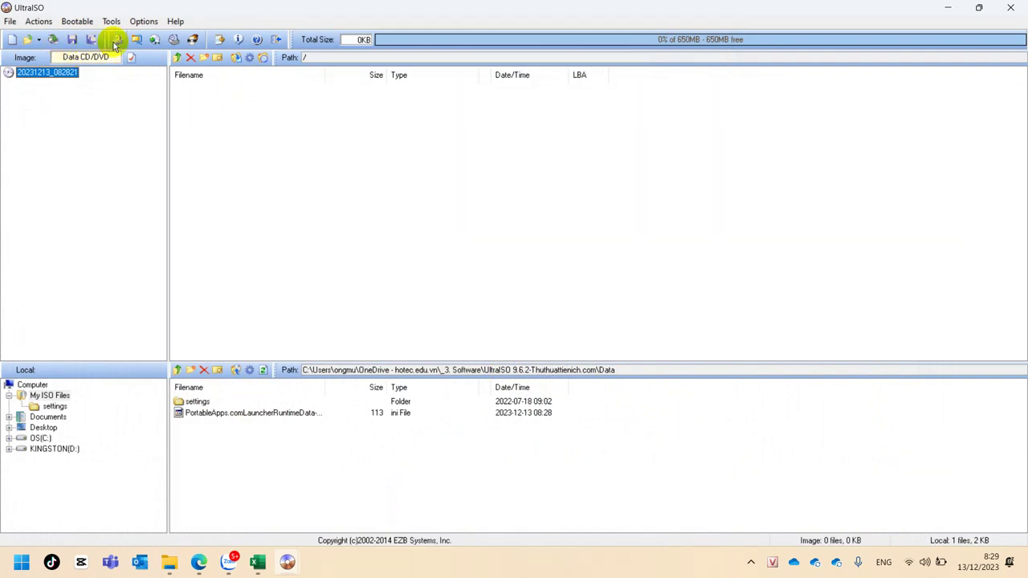
# Step: Open the windows7_ultimate_64bit image from the May Ao folder
pyautogui.click(30, 41)
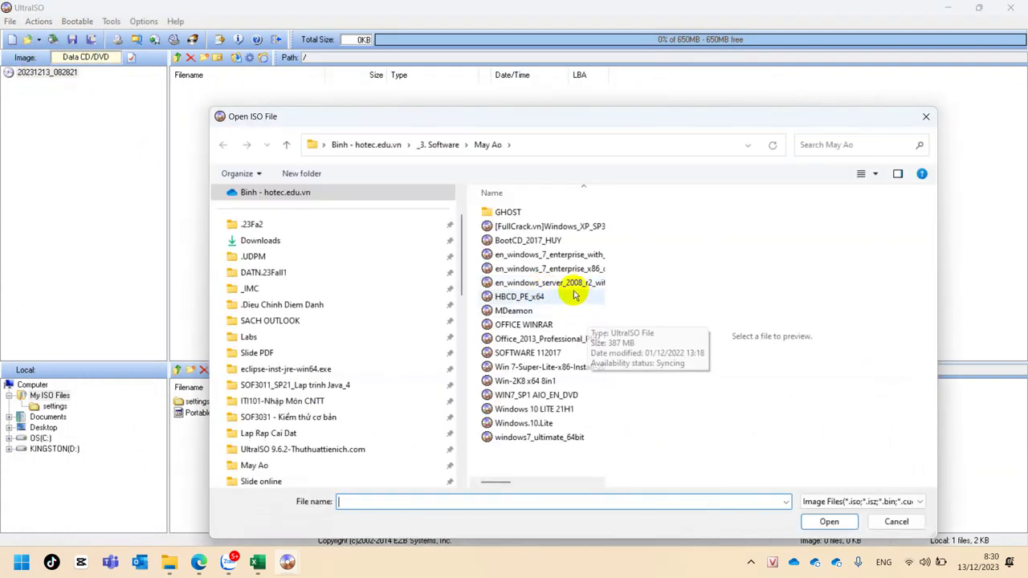
pyautogui.click(607, 253)
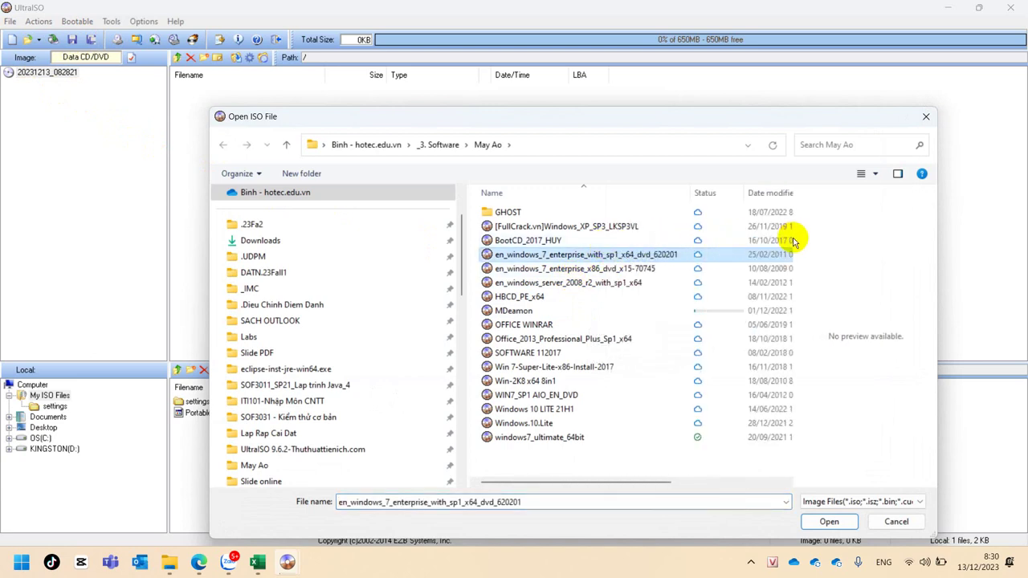
pyautogui.click(562, 437)
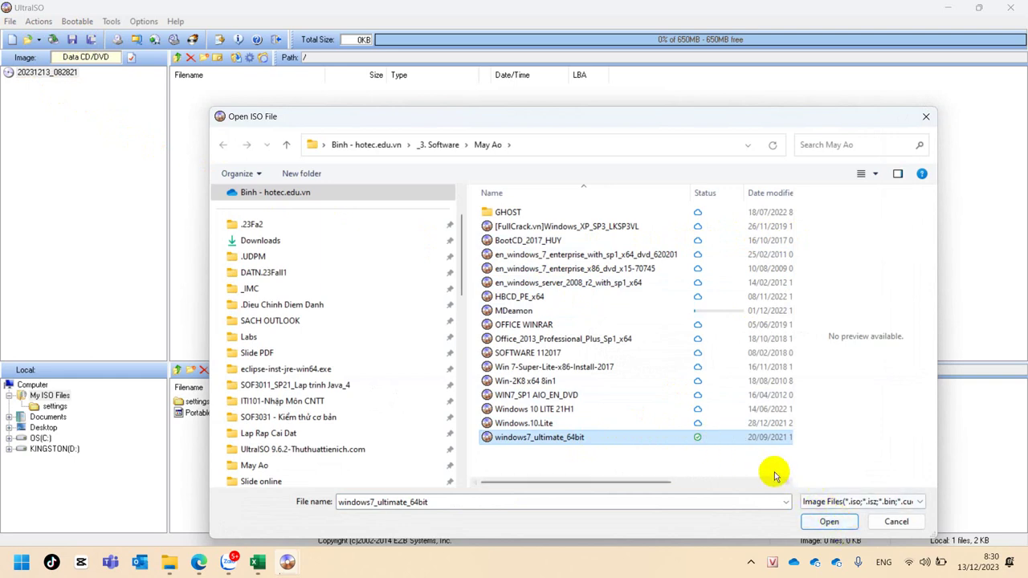
pyautogui.moveTo(586, 484); pyautogui.dragTo(726, 487)
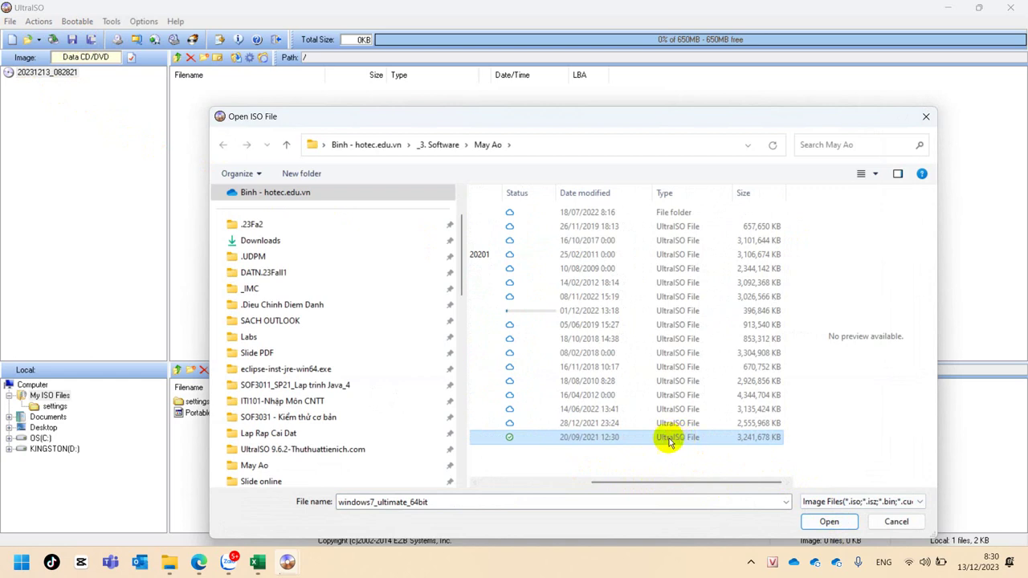
pyautogui.click(832, 532)
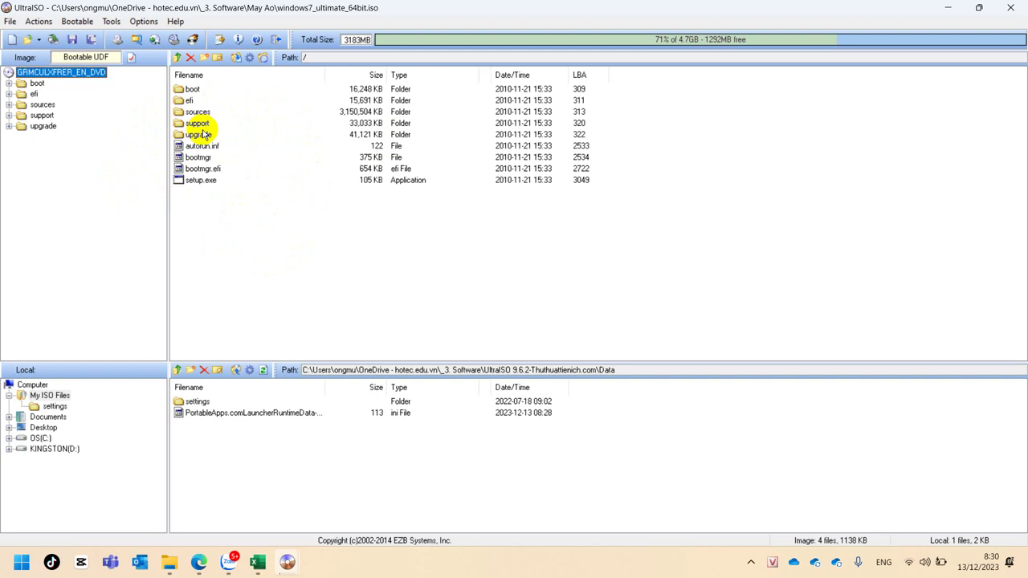
pyautogui.moveTo(169, 566)
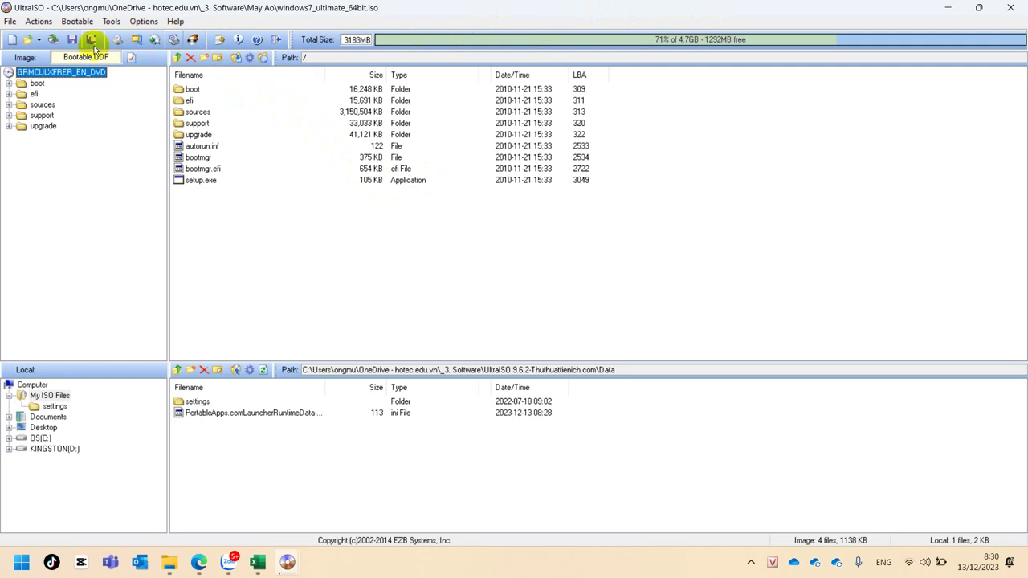
# Step: Open Write Disk Image for the loaded Windows 7 image and choose the 30 GB KingstonDataTraveler (D:) as the disk drive
pyautogui.click(78, 21)
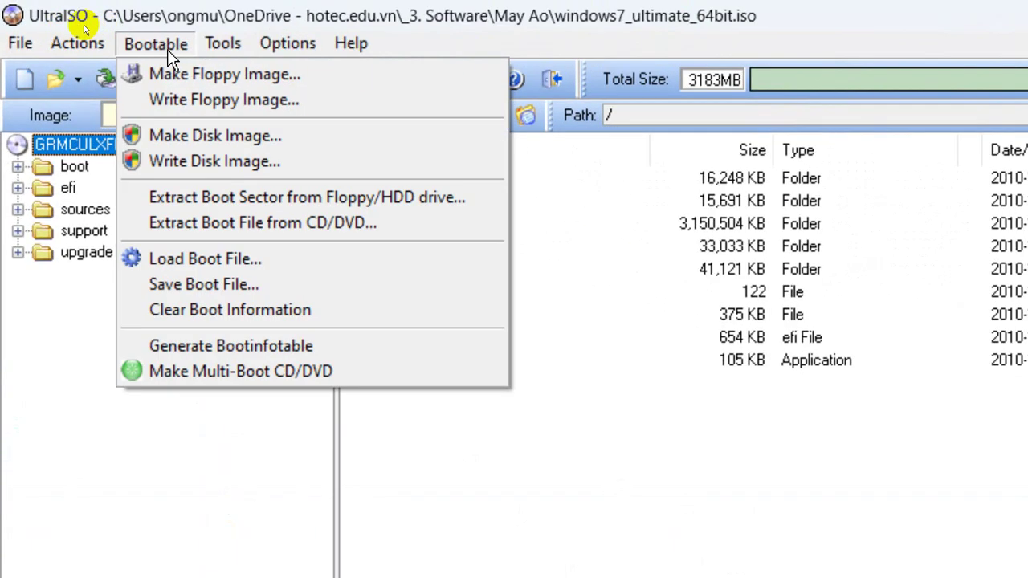
pyautogui.click(163, 166)
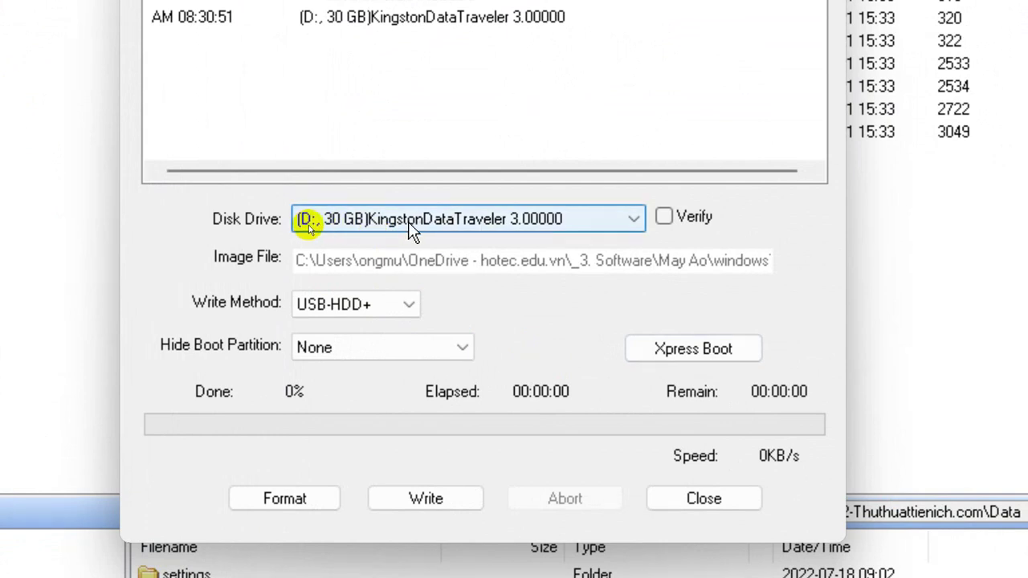
pyautogui.click(408, 222)
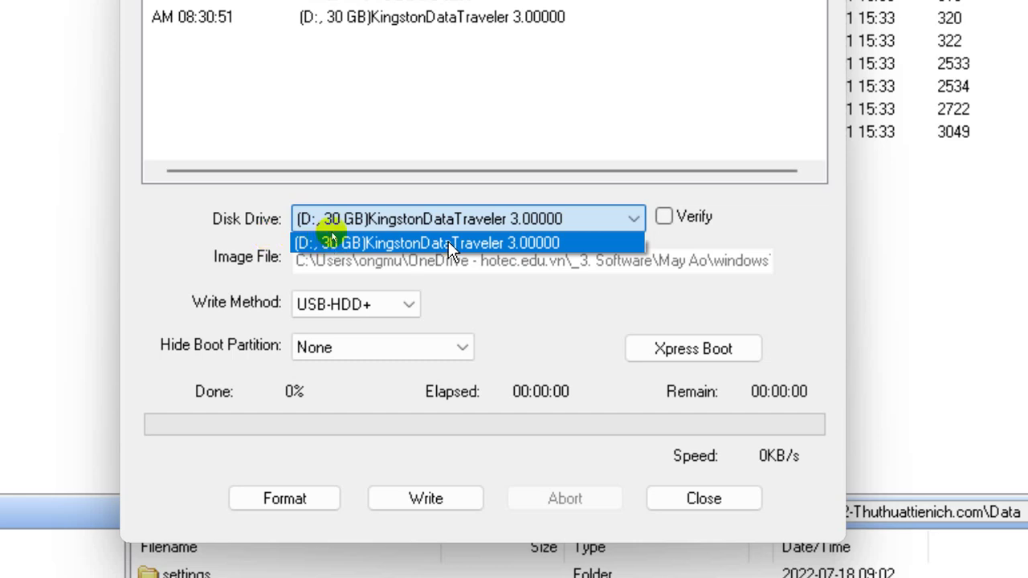
pyautogui.click(553, 240)
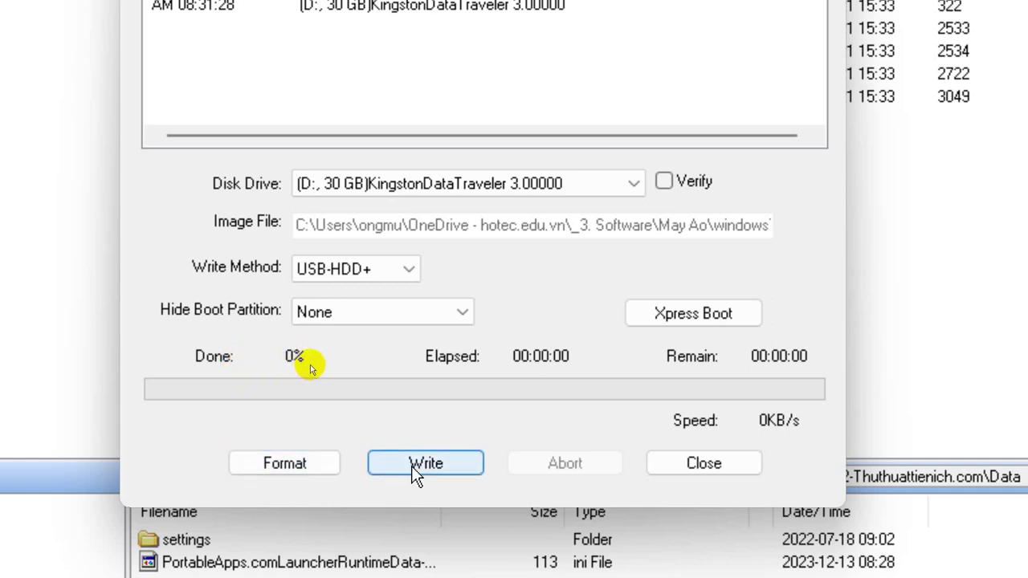
# Step: Quick-format the KINGSTON (D:) drive with the FAT32 (Default) file system and close the format dialog
pyautogui.click(286, 466)
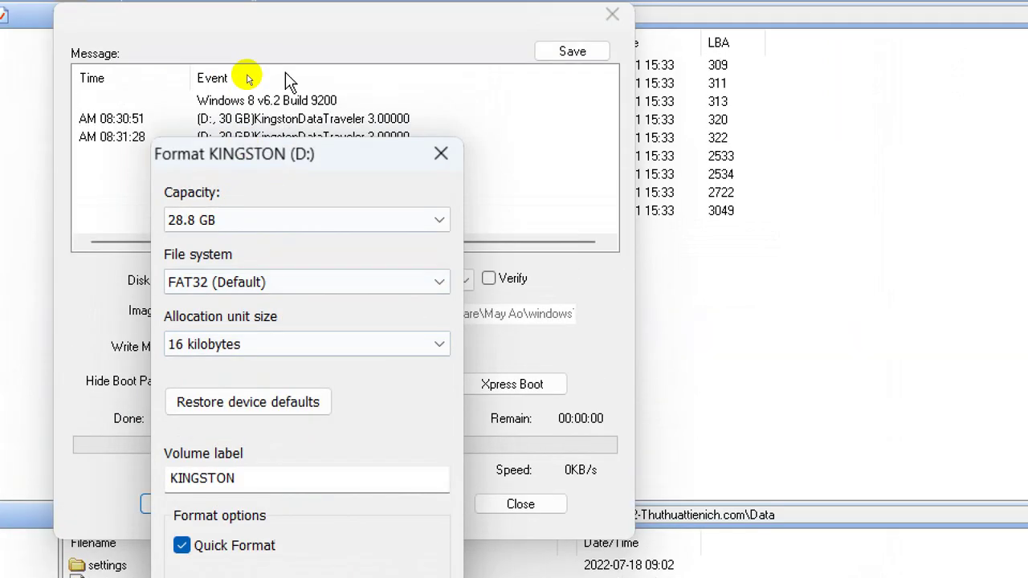
pyautogui.click(207, 289)
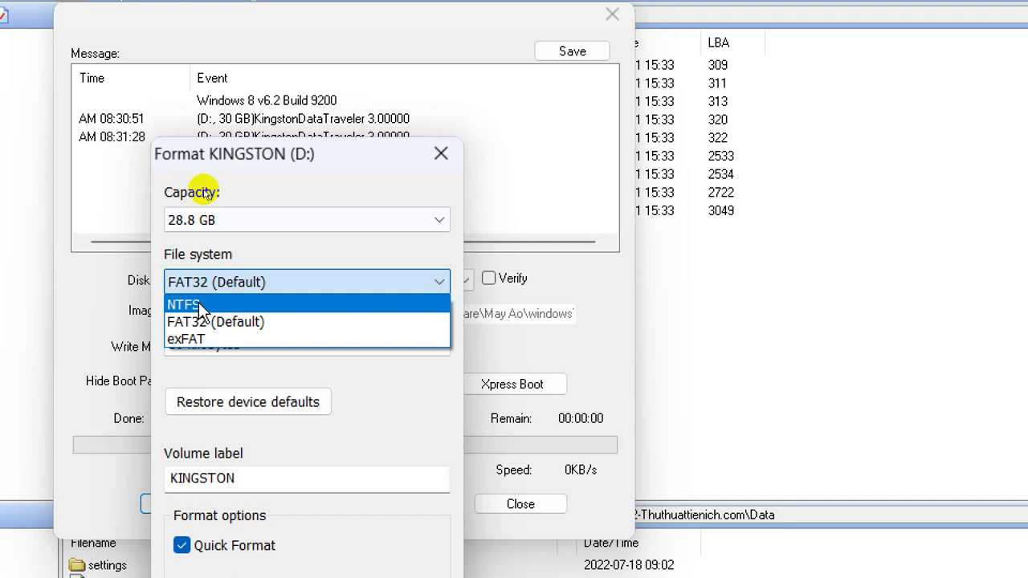
pyautogui.click(209, 320)
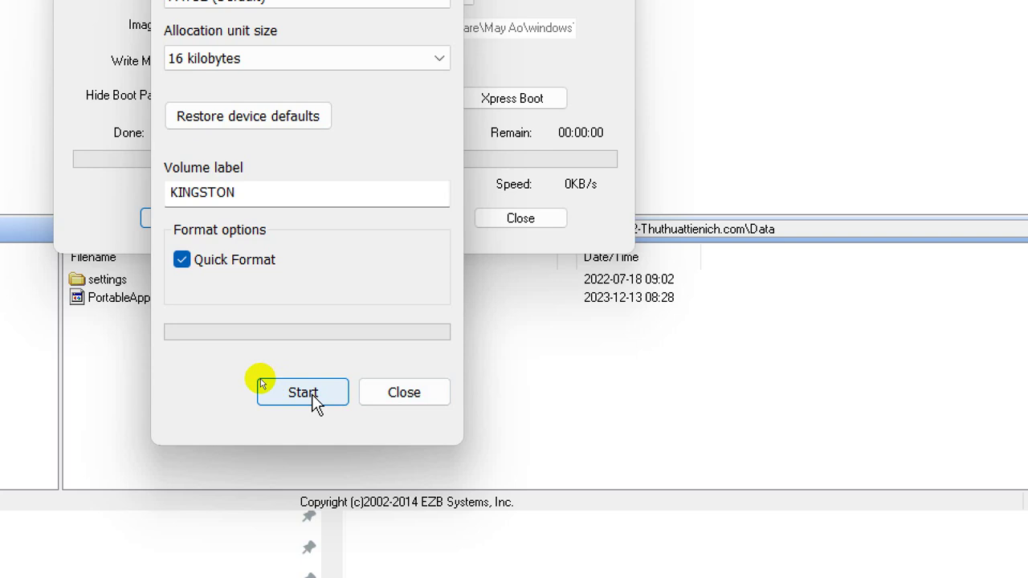
pyautogui.click(314, 404)
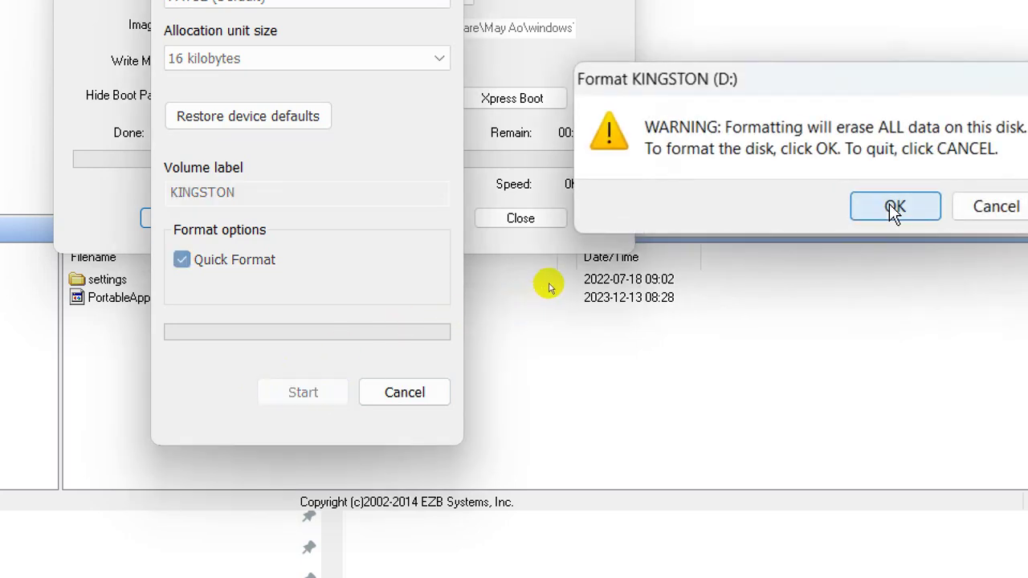
pyautogui.click(894, 209)
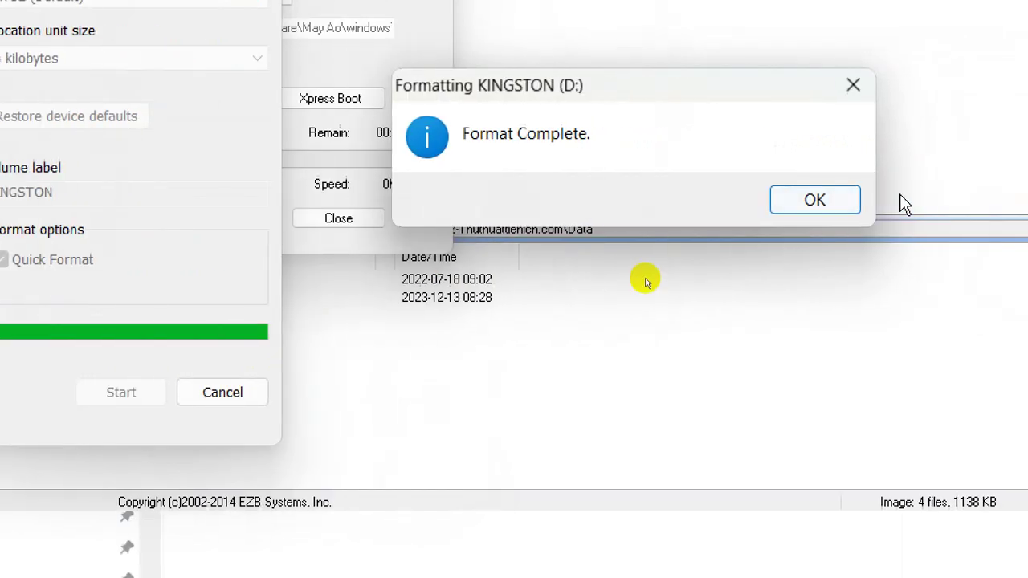
pyautogui.click(814, 200)
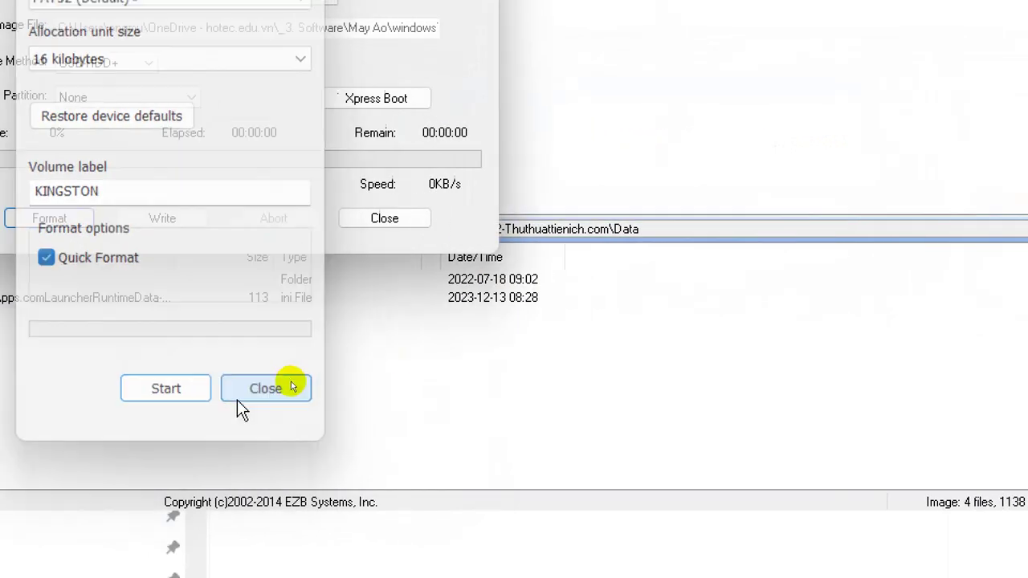
pyautogui.click(291, 387)
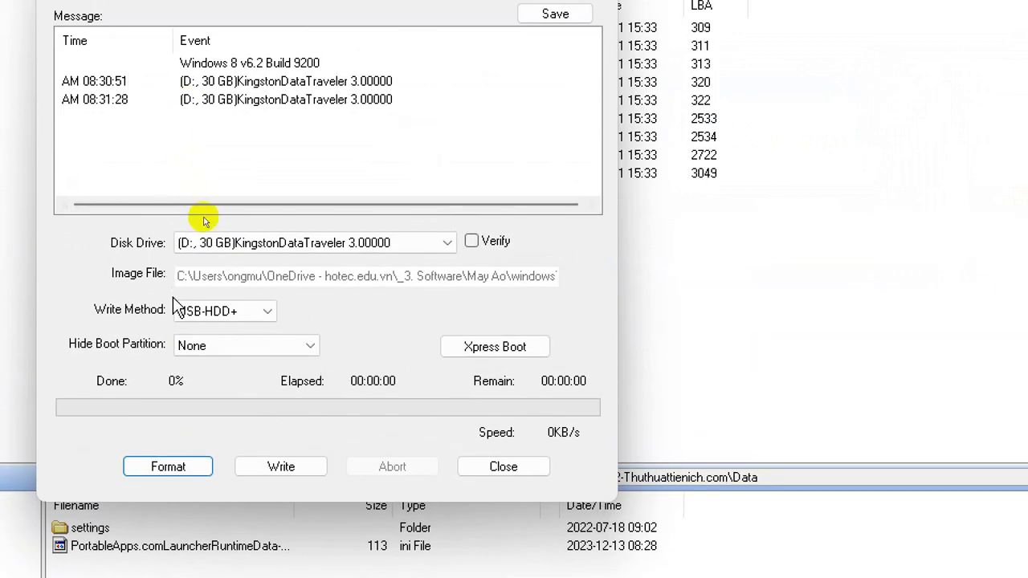
# Step: Write the windows7_ultimate_64bit image to the Kingston drive using the USB-HDD+ method, accept the data loss, and close the write dialog
pyautogui.click(280, 468)
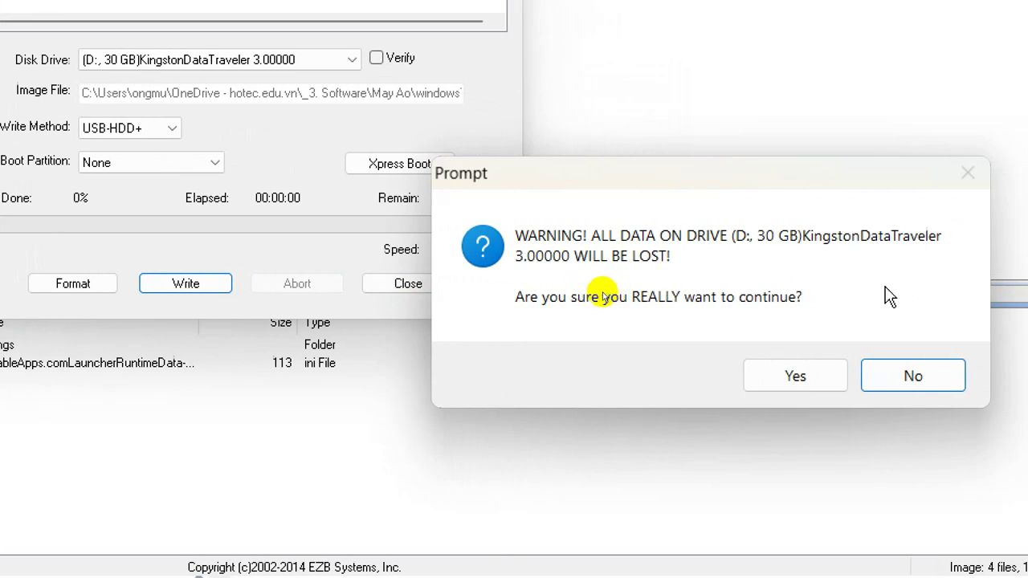
pyautogui.click(787, 390)
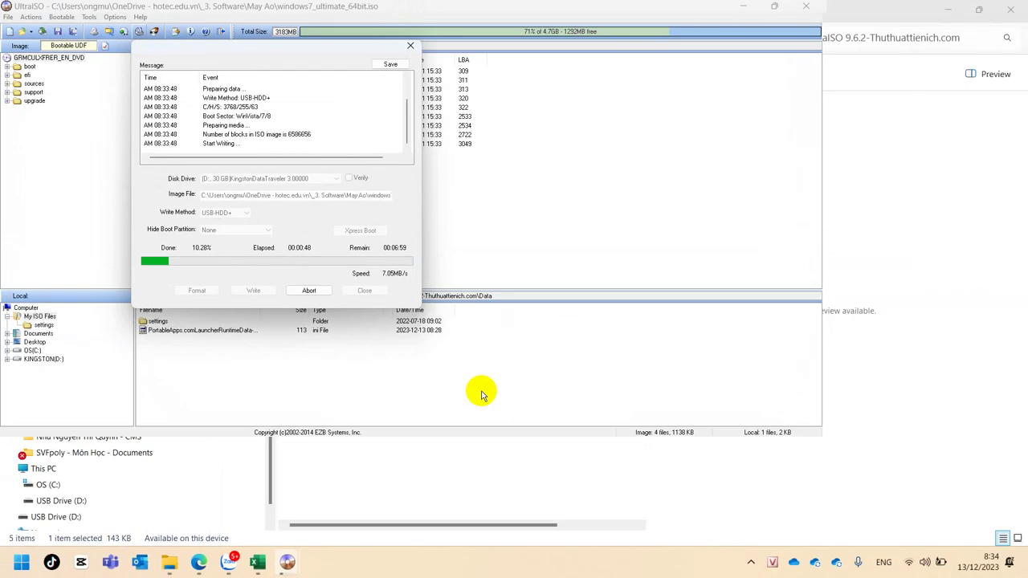
pyautogui.click(751, 563)
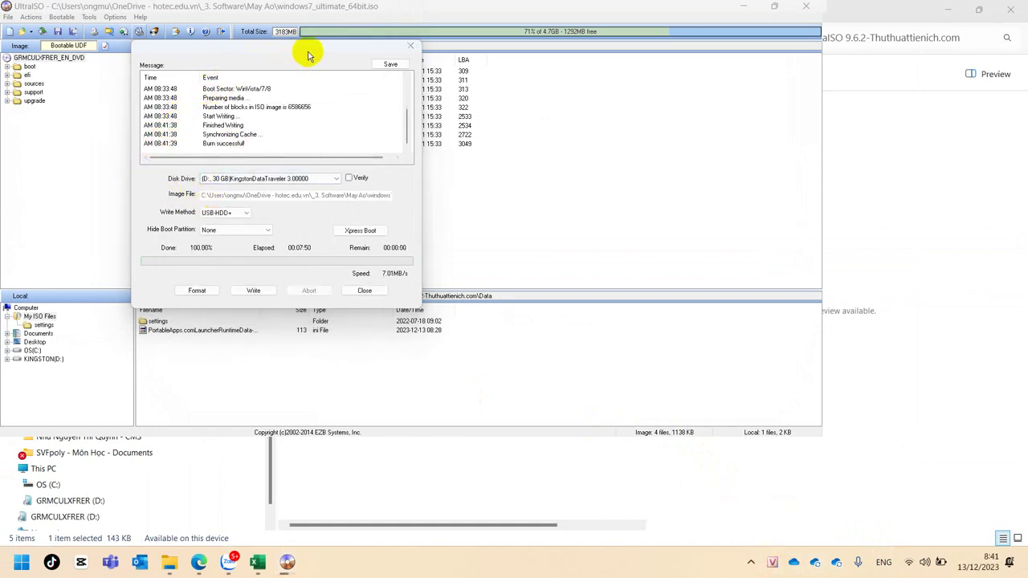
pyautogui.click(362, 292)
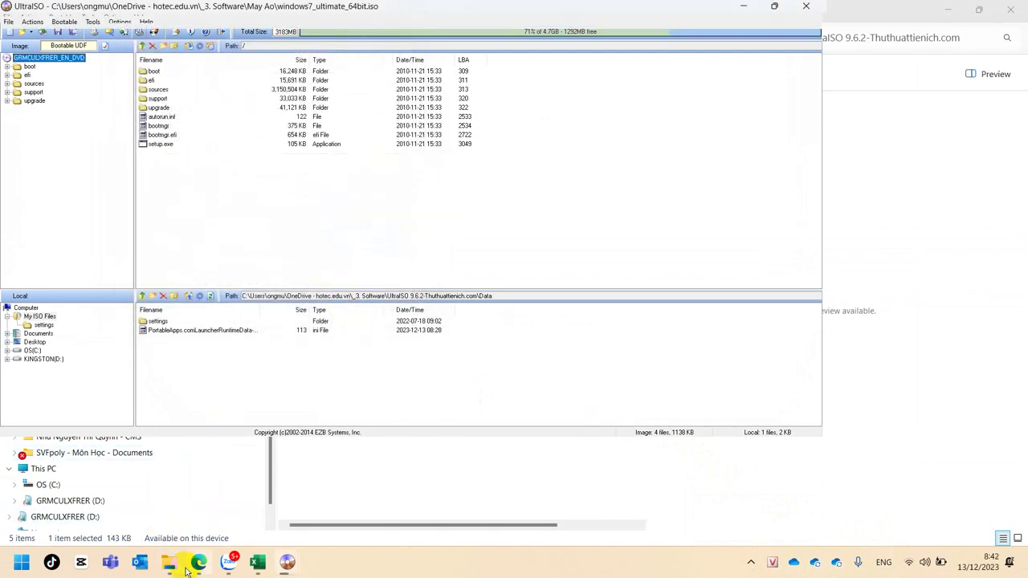
# Step: Check the files written to the GRMCULXFRER (D:) drive in File Explorer and return to UltraISO
pyautogui.click(169, 562)
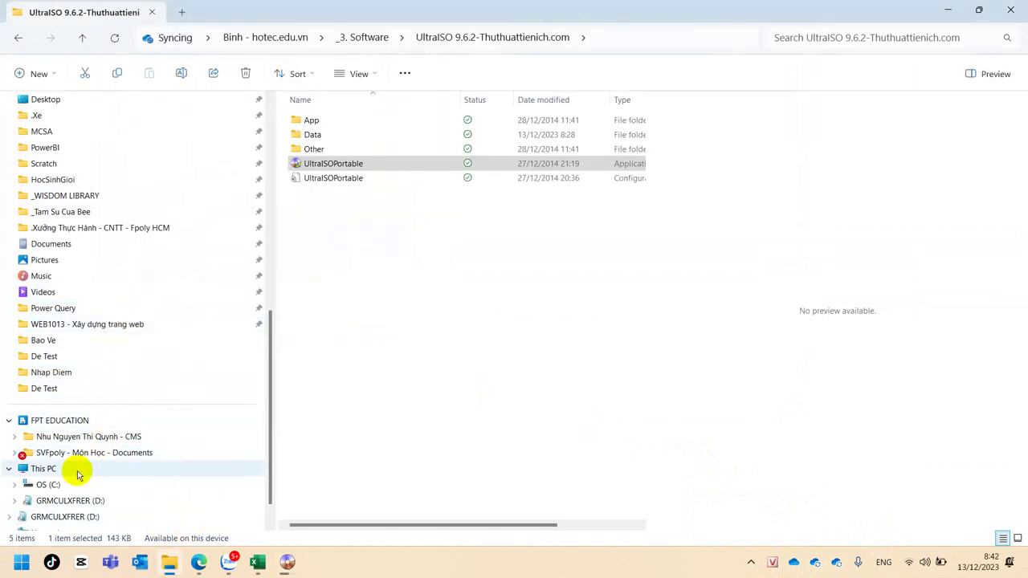
pyautogui.click(51, 503)
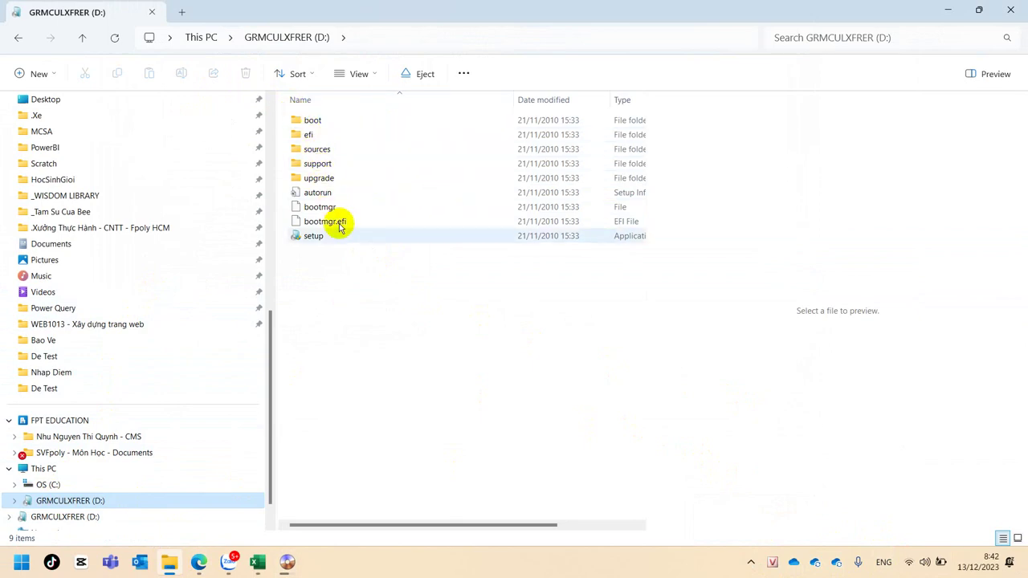
pyautogui.moveTo(287, 562)
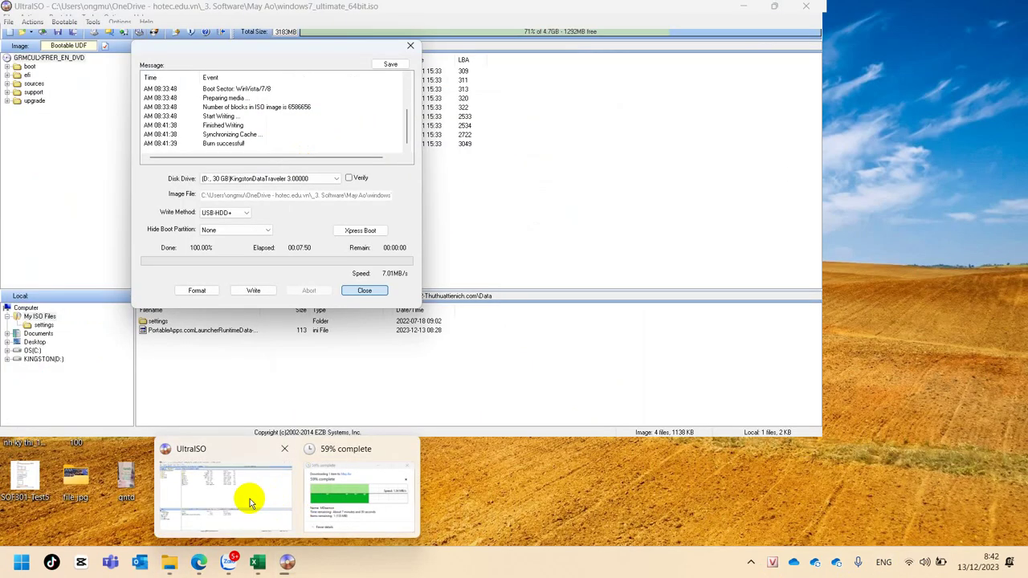
pyautogui.click(251, 497)
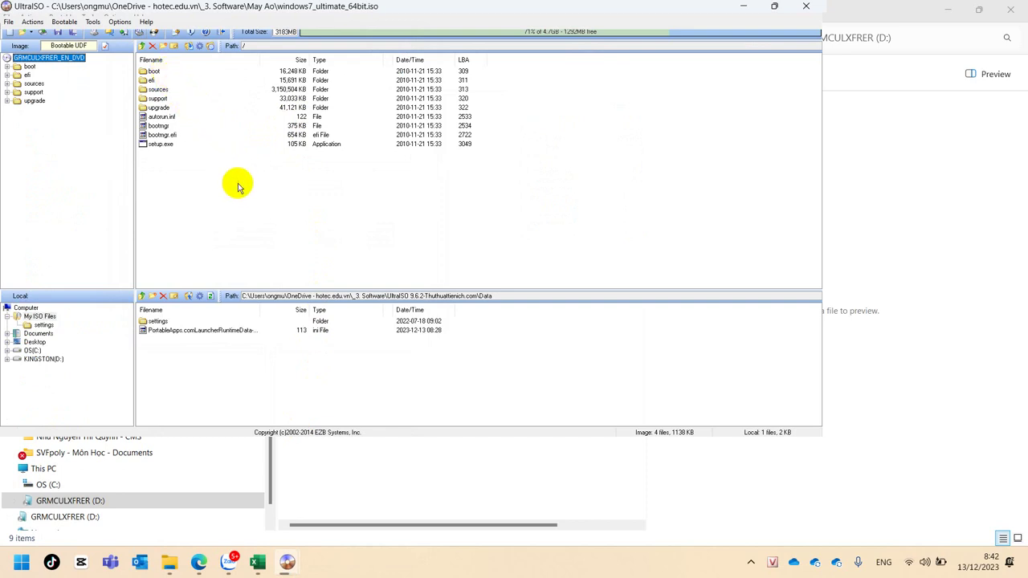
# Step: Check the progress window of the MDeamon download to the May Ao folder
pyautogui.moveTo(289, 561)
pyautogui.click(345, 505)
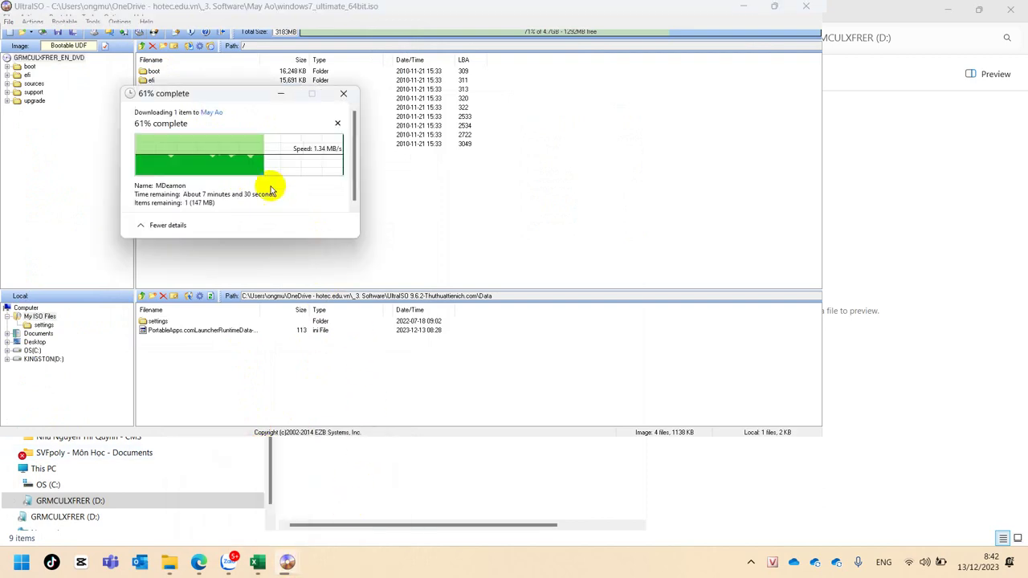
pyautogui.click(237, 160)
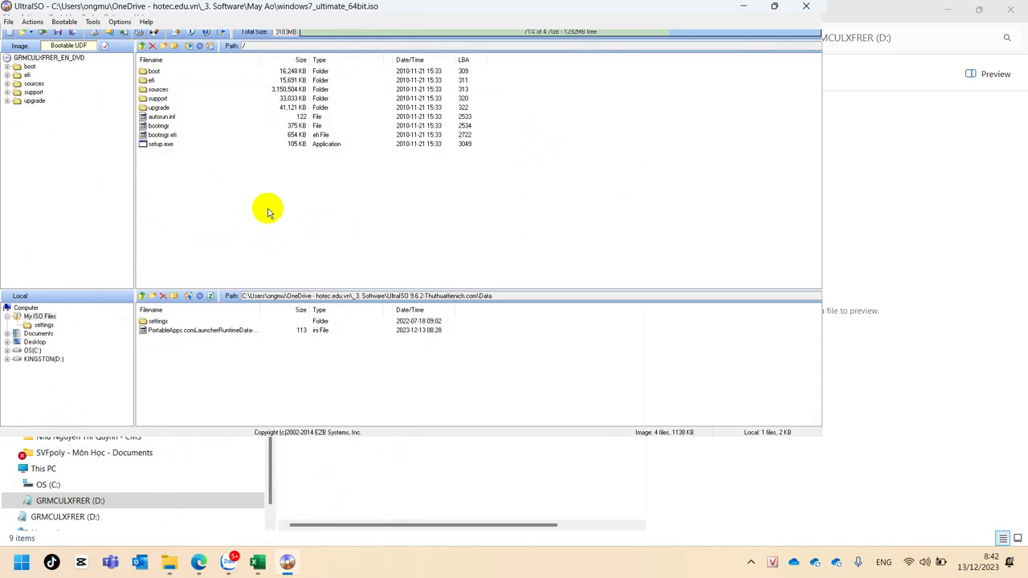
# Step: Select all items in the image, compare them with the D: drive's contents in File Explorer, and close UltraISO
pyautogui.moveTo(259, 202); pyautogui.dragTo(148, 46)
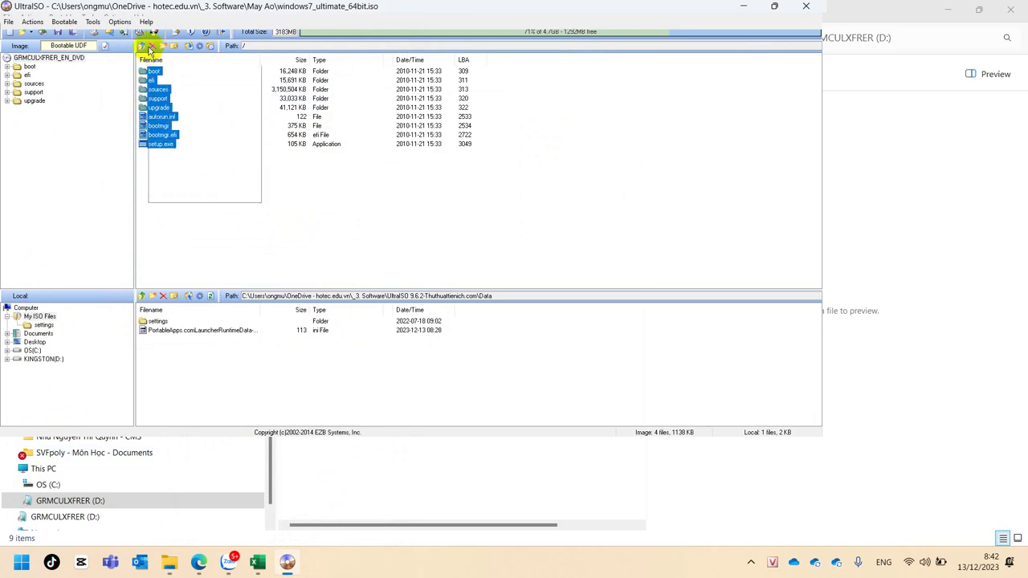
pyautogui.click(169, 562)
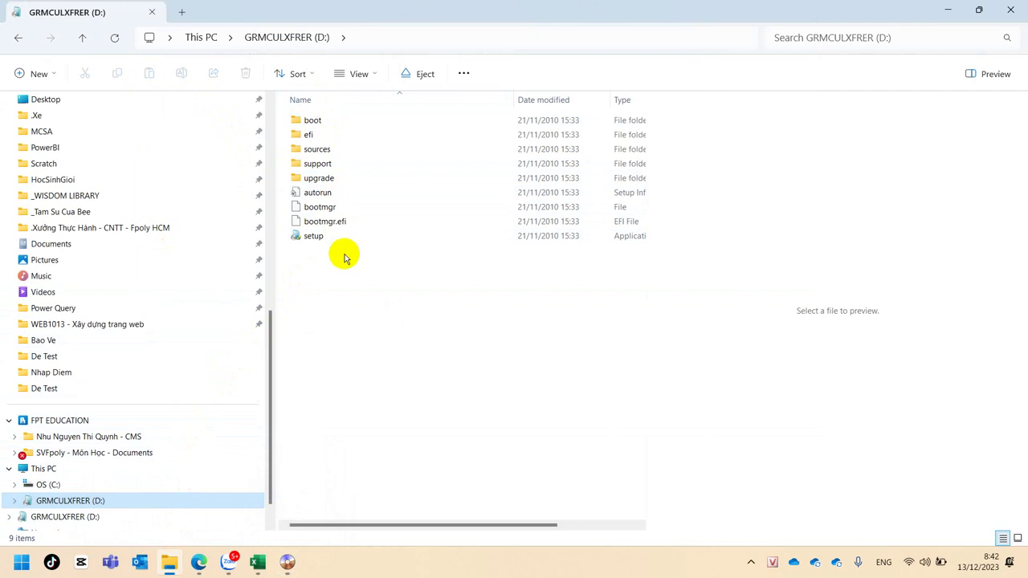
pyautogui.click(291, 563)
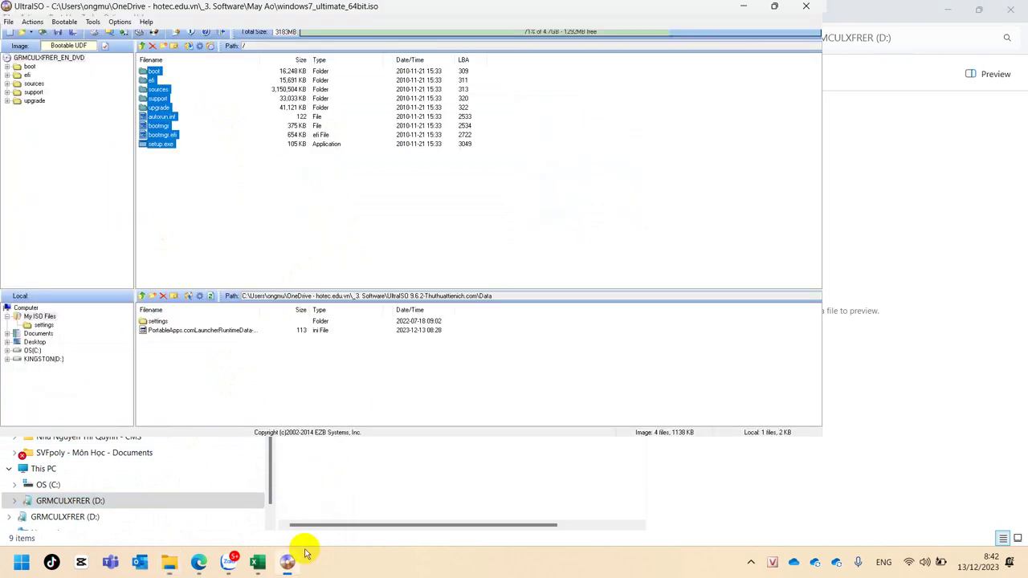
pyautogui.click(806, 6)
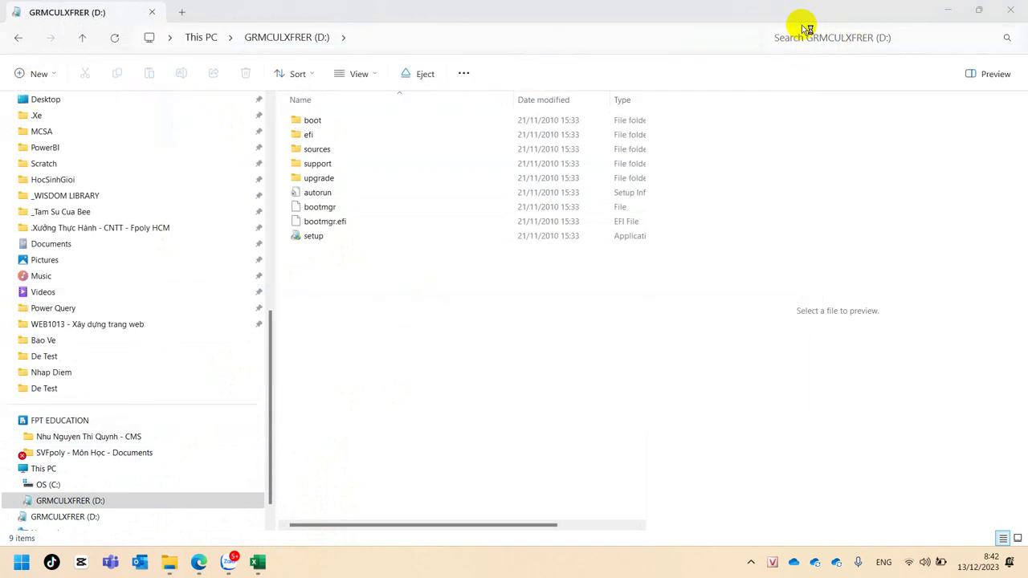
pyautogui.click(751, 562)
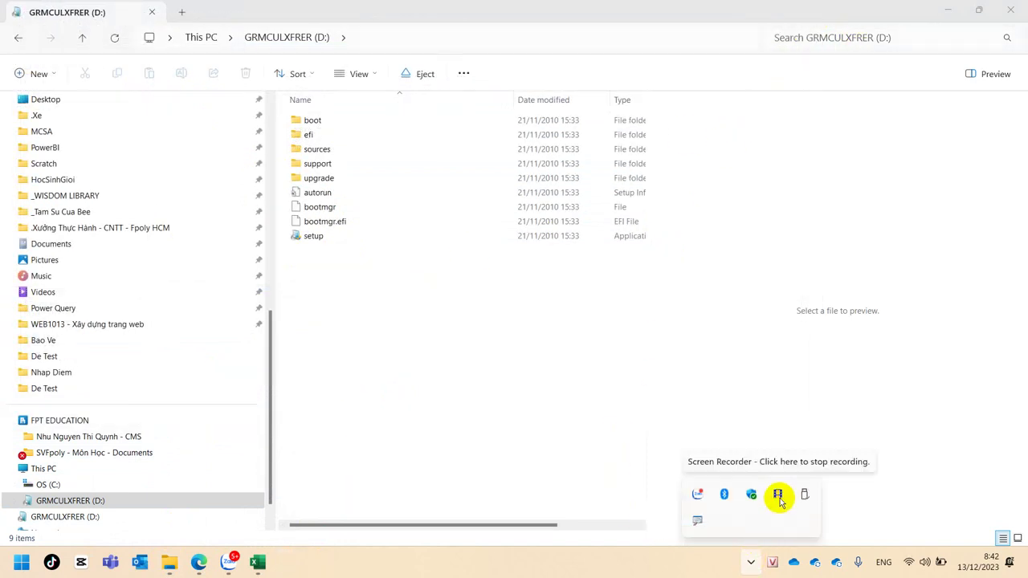